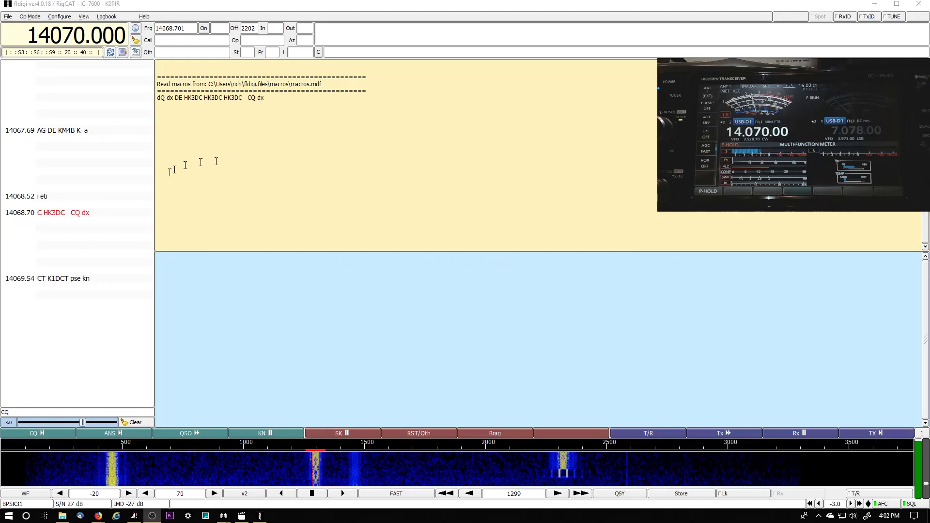
pyautogui.click(216, 98)
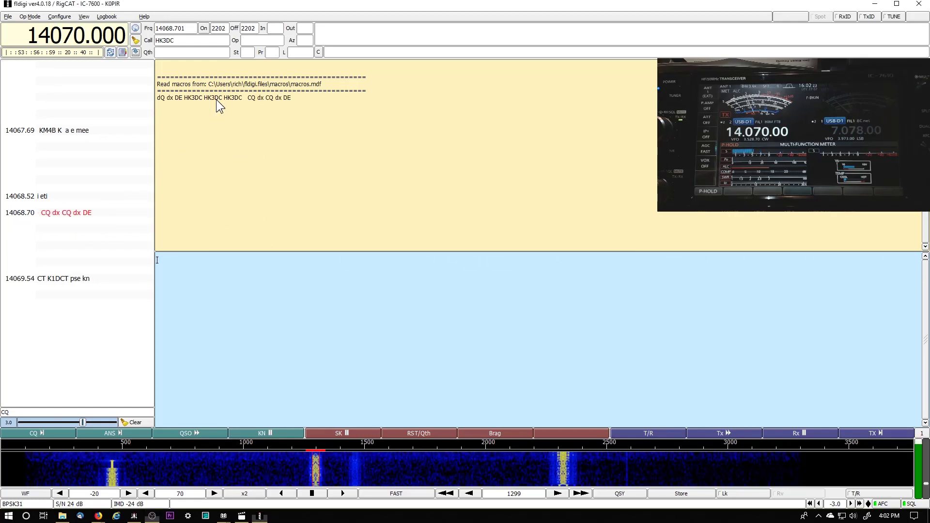
pyautogui.click(260, 44)
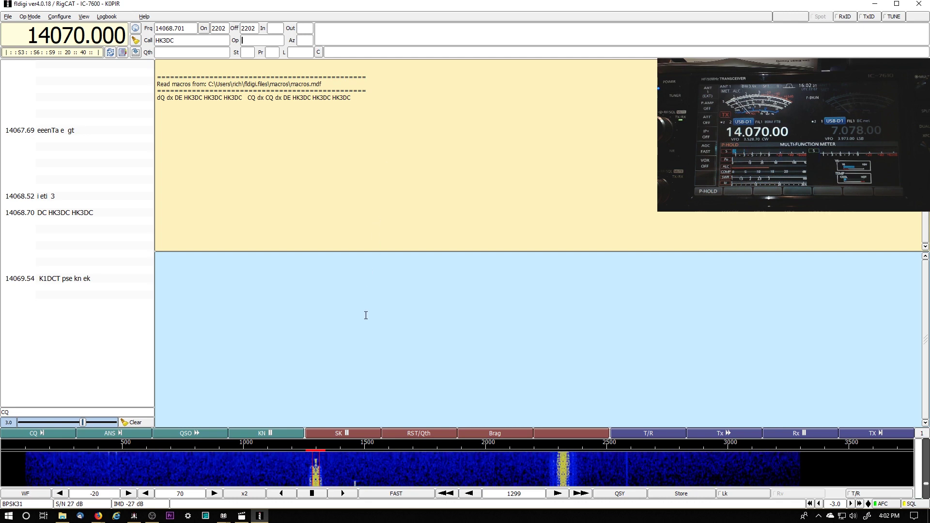
pyautogui.click(138, 435)
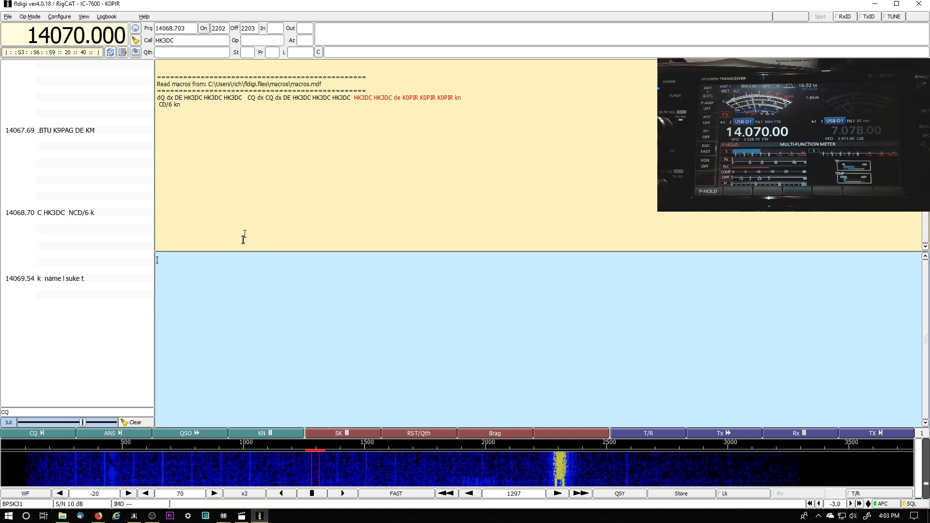
pyautogui.click(128, 433)
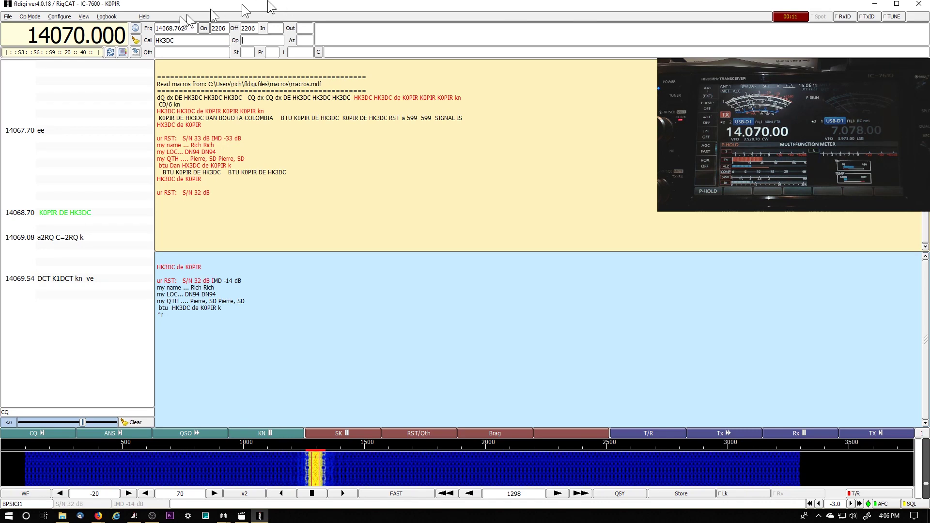
# Look up HK3DC's station details, shorten the operator name, and enter the 599 signal report.
pyautogui.click(136, 28)
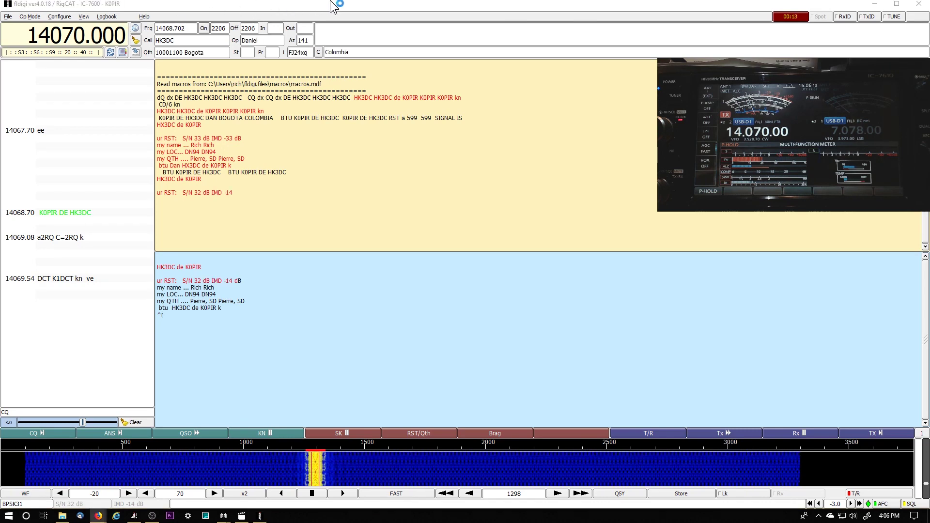
pyautogui.click(275, 41)
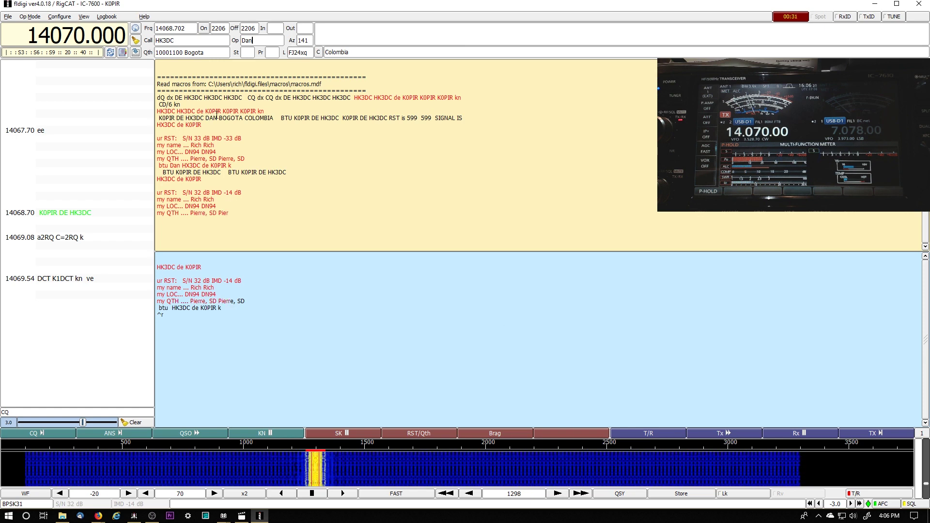
pyautogui.click(278, 27)
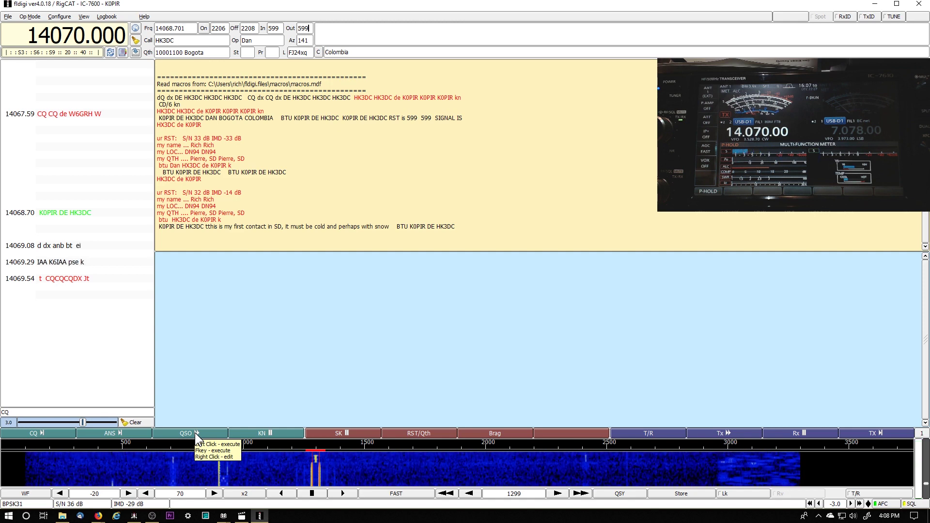
# Send a QSO-macro reply about the signal and snowy weather, thanking them and promising a brag file, ending with KN.
pyautogui.click(195, 432)
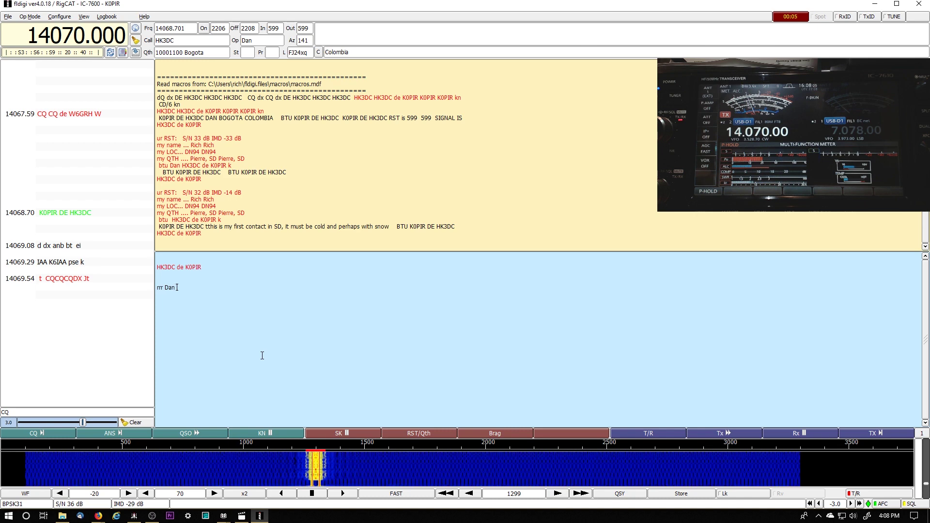
pyautogui.write('and good signal into SD today')
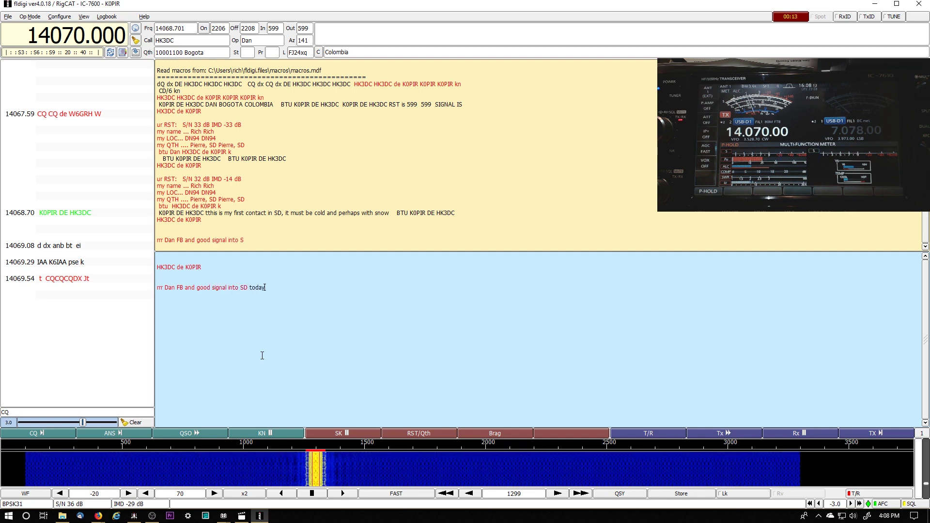
pyautogui.write('it is cold and we had some snow earlier')
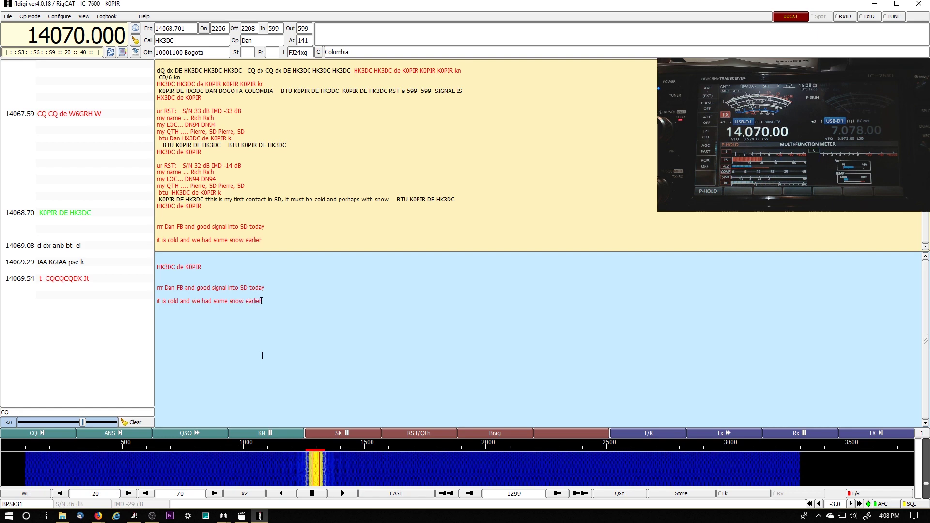
pyautogui.write('t')
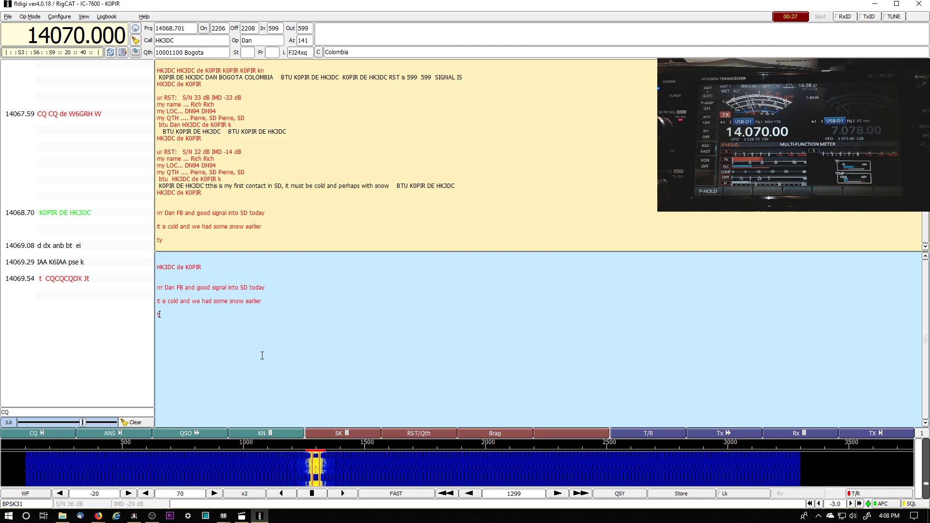
pyautogui.write('y si')
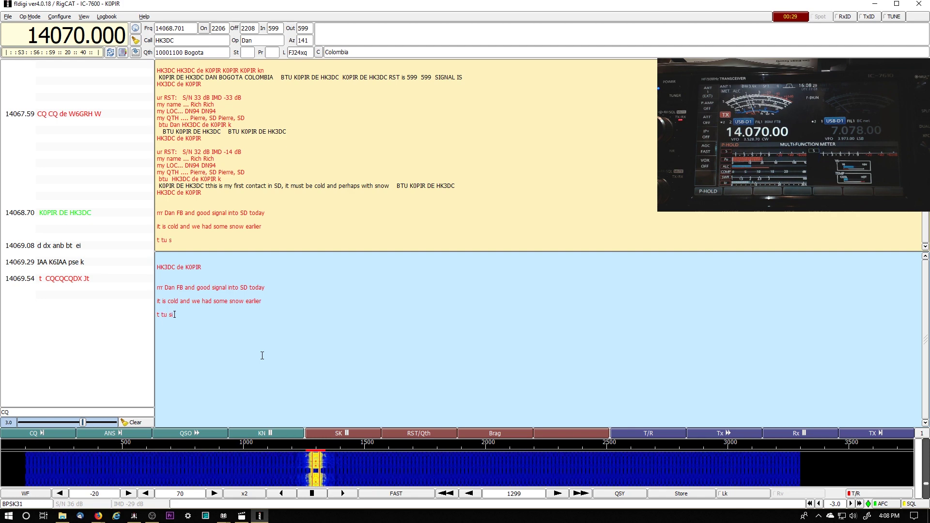
pyautogui.write(' much fior th')
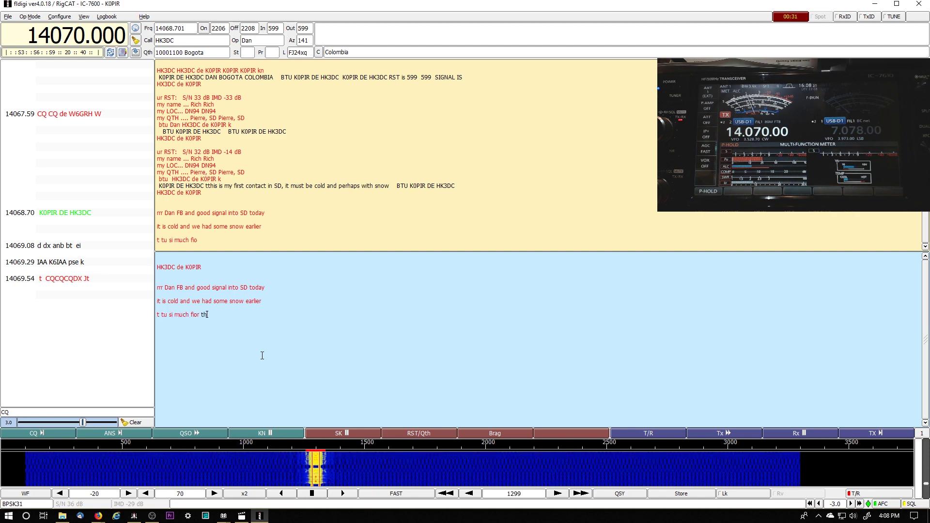
pyautogui.write('e contact')
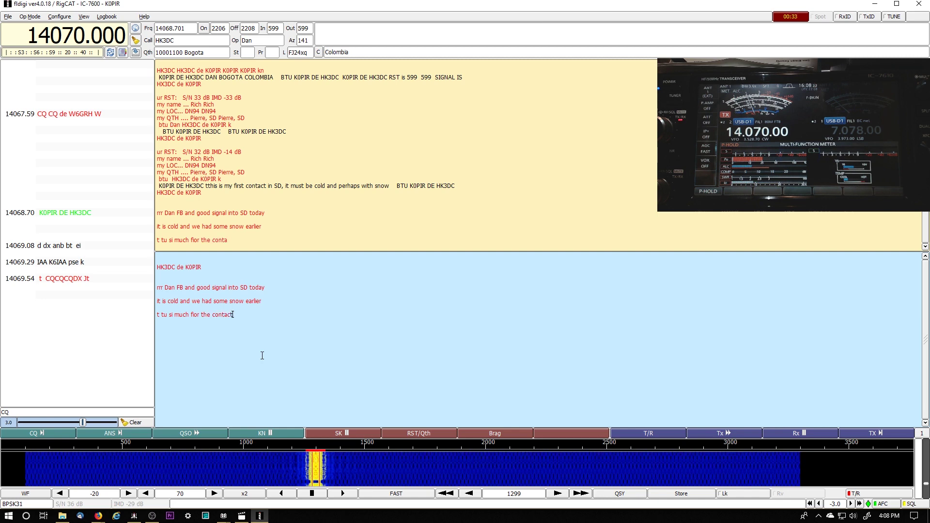
pyautogui.write(' i will se')
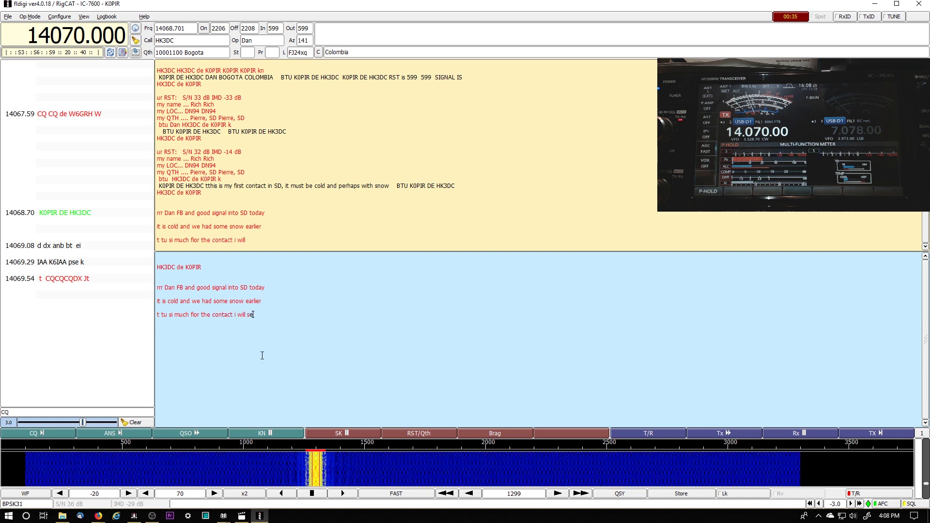
pyautogui.write('nd you my')
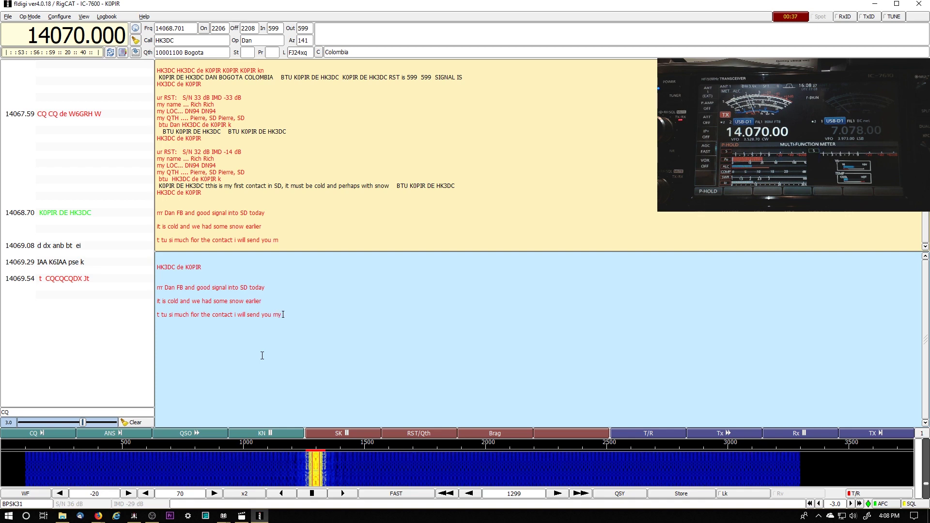
pyautogui.write(' brag file')
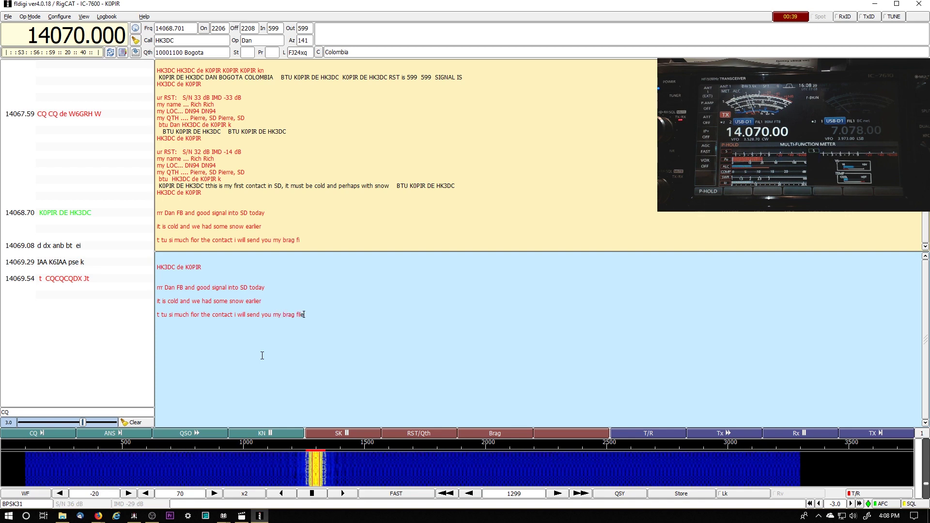
pyautogui.write(' so btu dan')
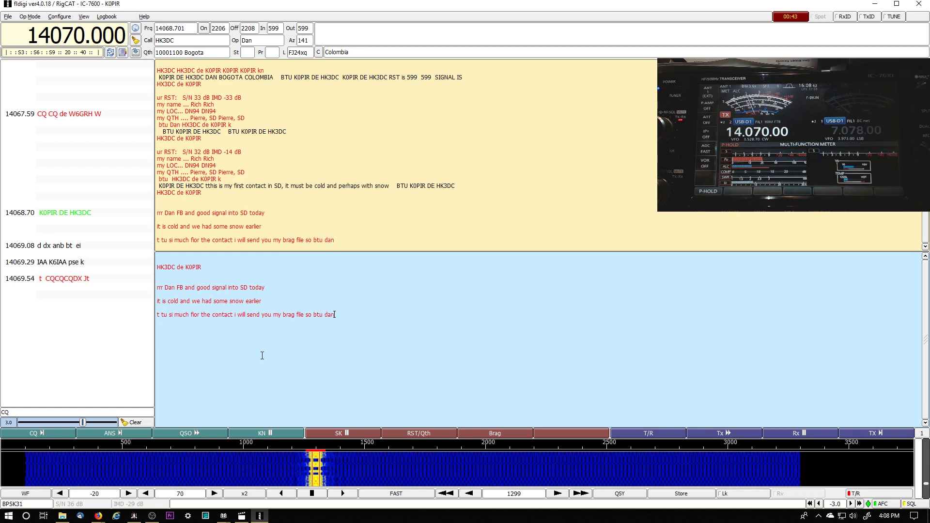
pyautogui.press('Return')
pyautogui.click(291, 433)
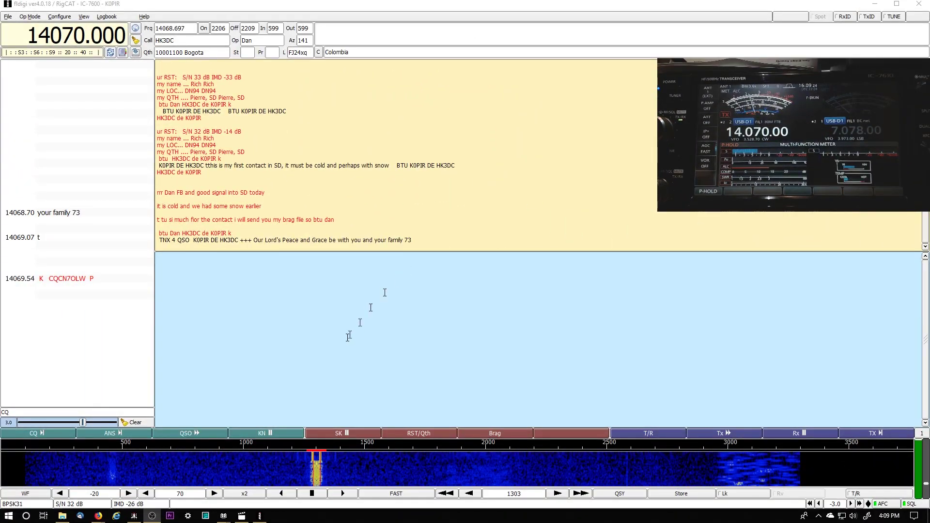
# Send the QSO and SK sign-off, inserting a 'TU so much and same to you' line after 73.
pyautogui.click(197, 431)
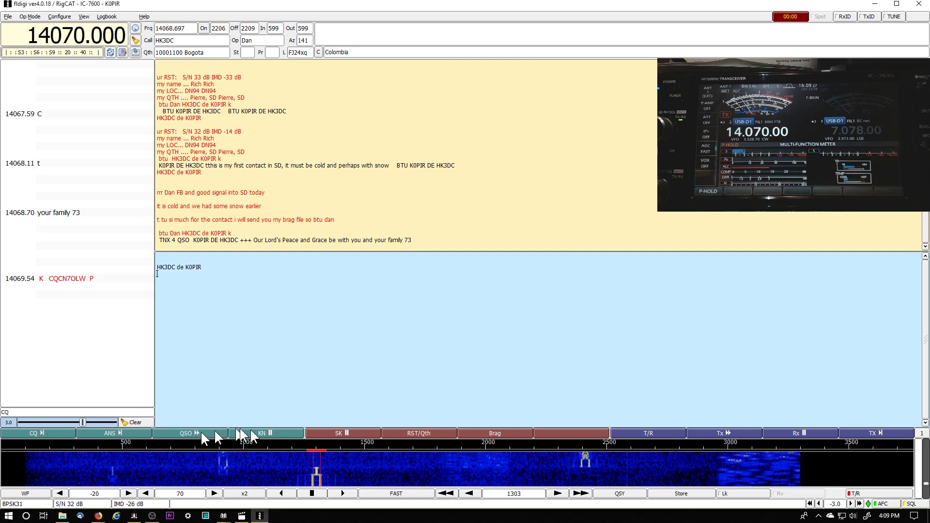
pyautogui.click(333, 432)
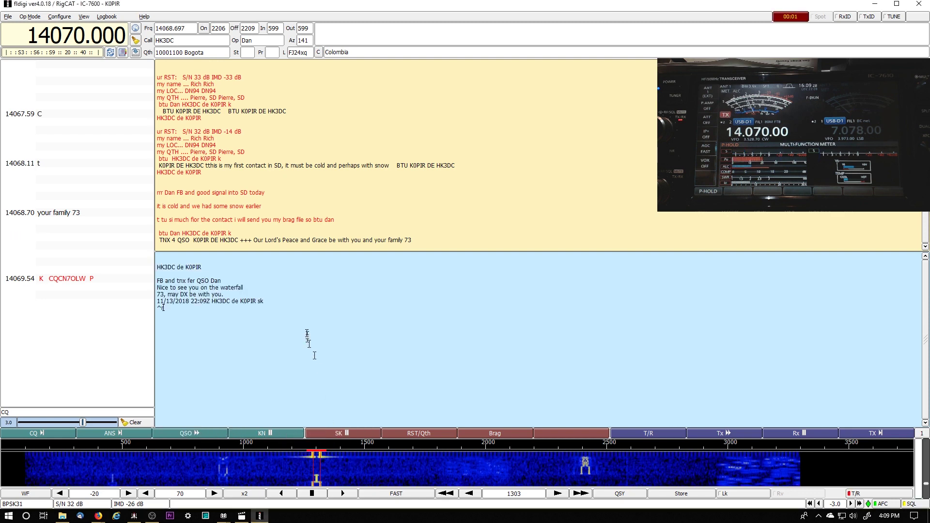
pyautogui.click(286, 293)
pyautogui.press('Return')
pyautogui.press('Return')
pyautogui.write('T')
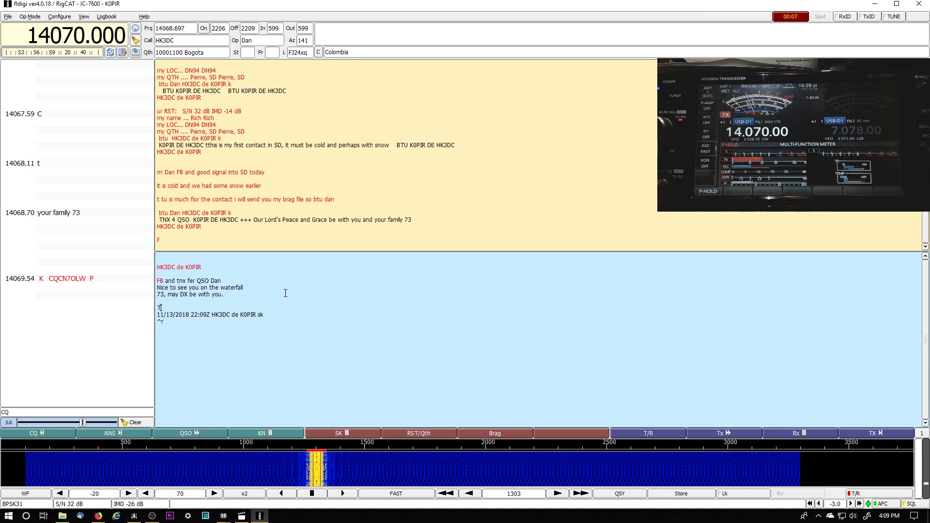
pyautogui.write('U so mu')
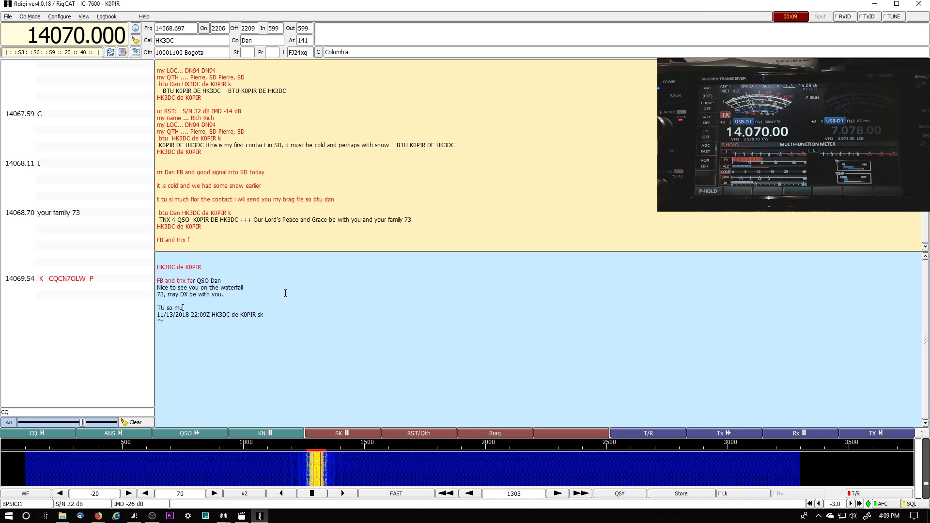
pyautogui.write('ch and same to you Da')
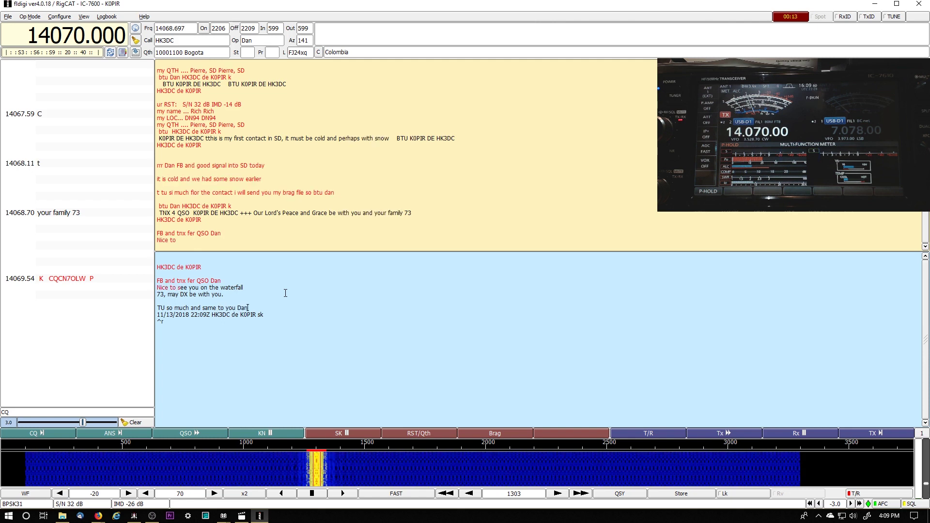
pyautogui.write('n')
pyautogui.press('Return')
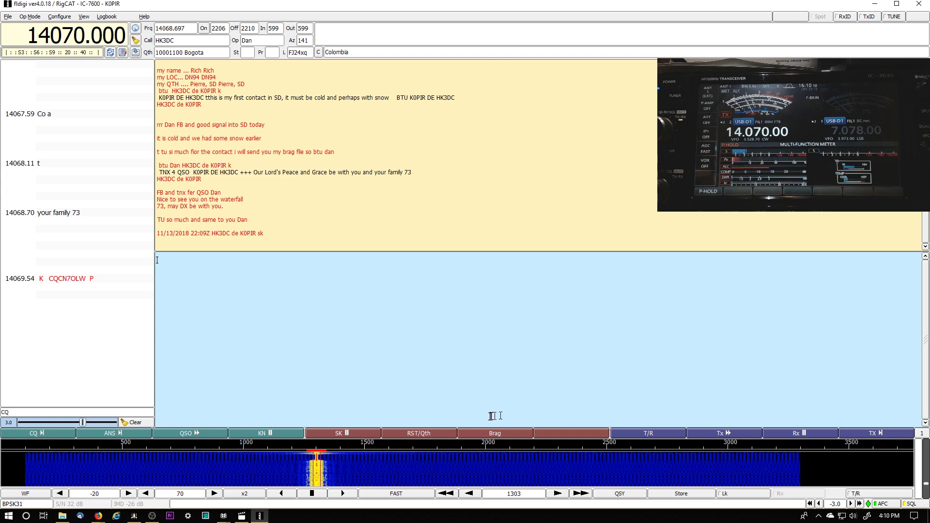
# Save the HK3DC contact to the log and check it as the newest entry in Logbook > View.
pyautogui.click(136, 52)
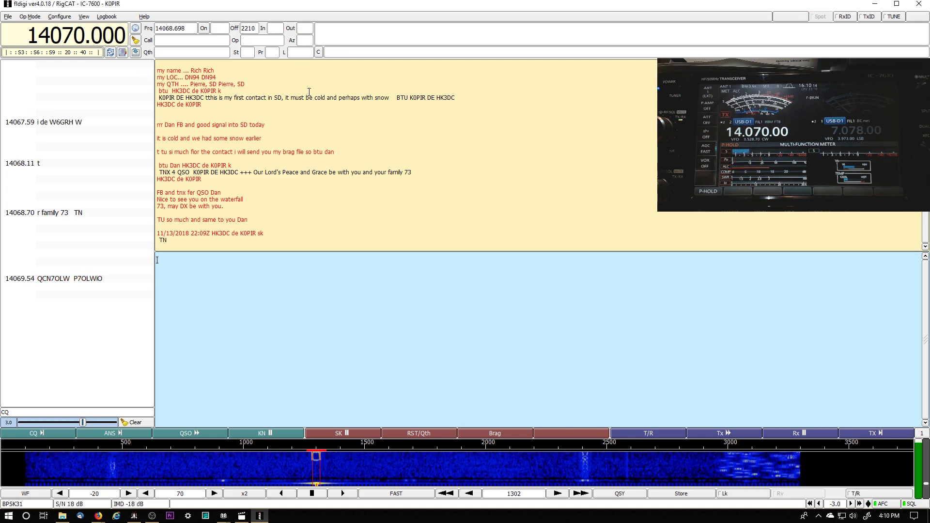
pyautogui.click(107, 17)
pyautogui.click(113, 28)
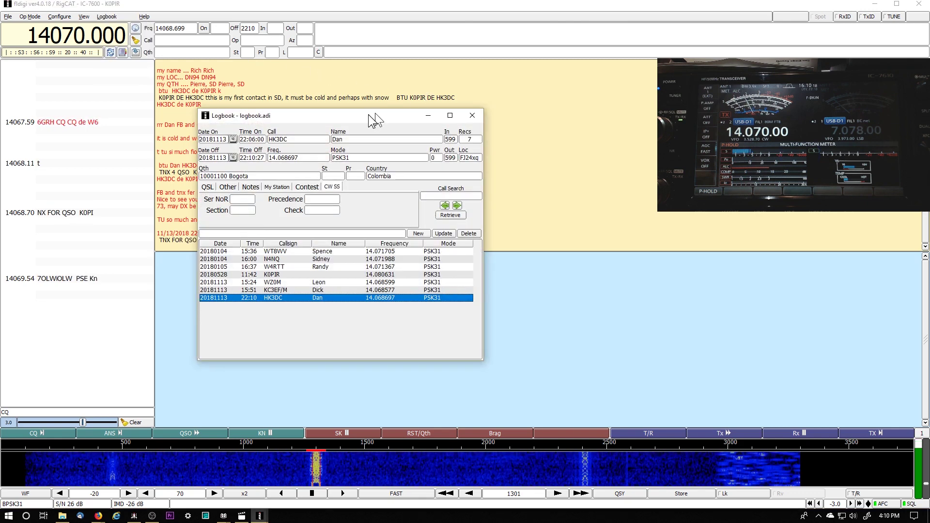
pyautogui.moveTo(369, 115); pyautogui.dragTo(603, 112)
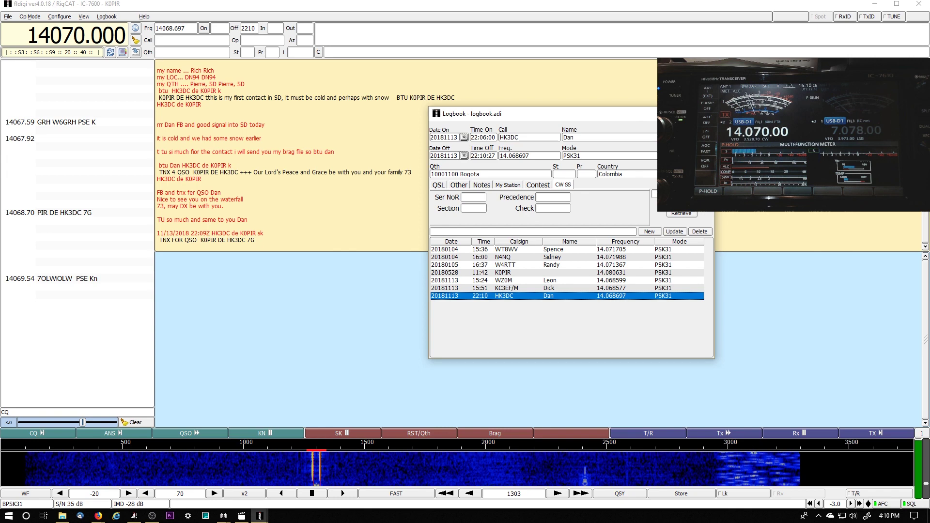
pyautogui.click(707, 114)
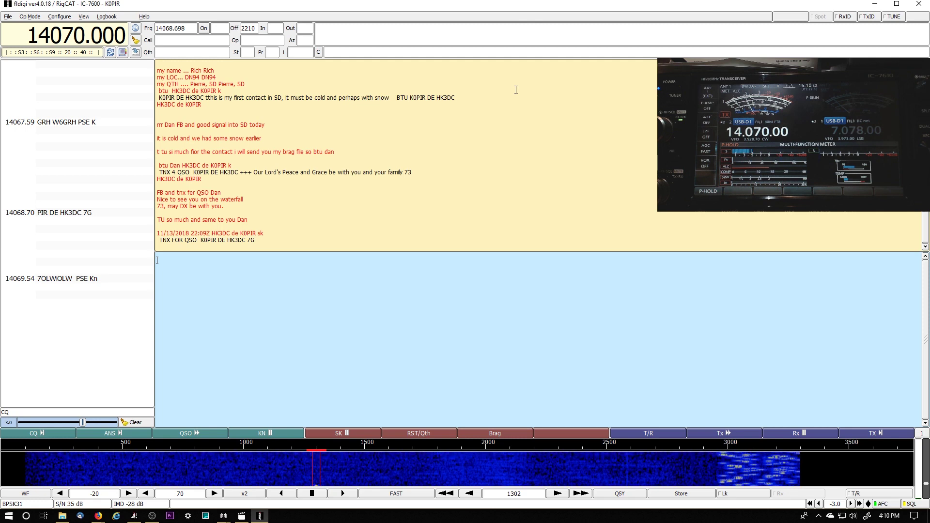
# Open Help > Beginners' Guide in the web browser.
pyautogui.click(144, 16)
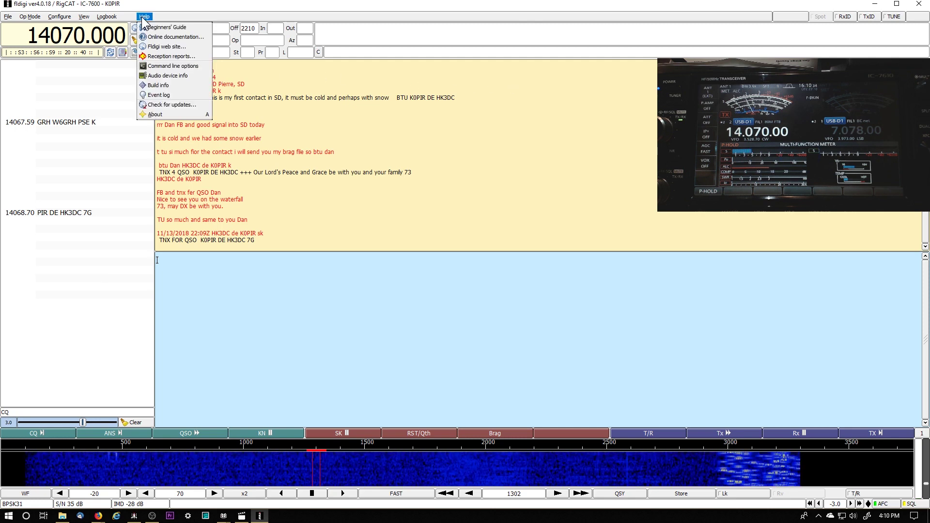
pyautogui.click(165, 27)
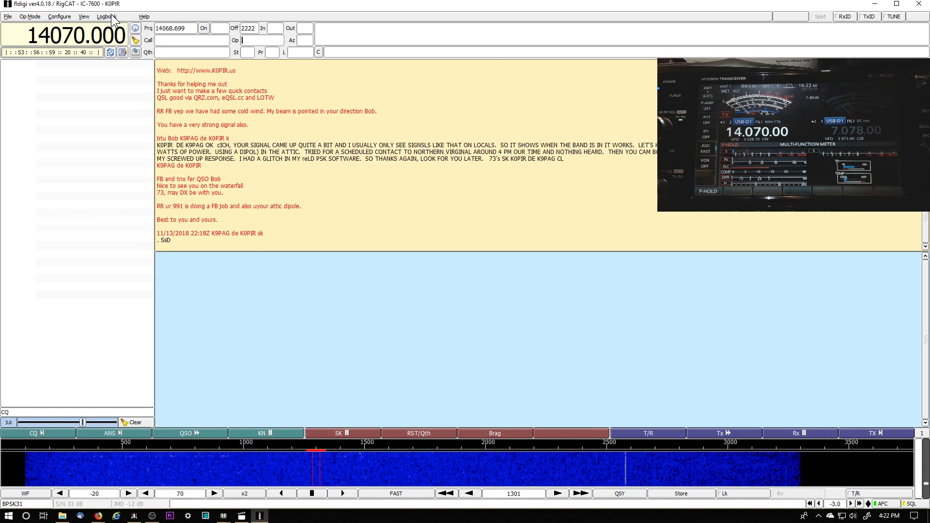
# Enable RigCAT with the IC-7600V1.0.xml rig file on COM4 at 115200 baud, initialize, save and close.
pyautogui.click(60, 16)
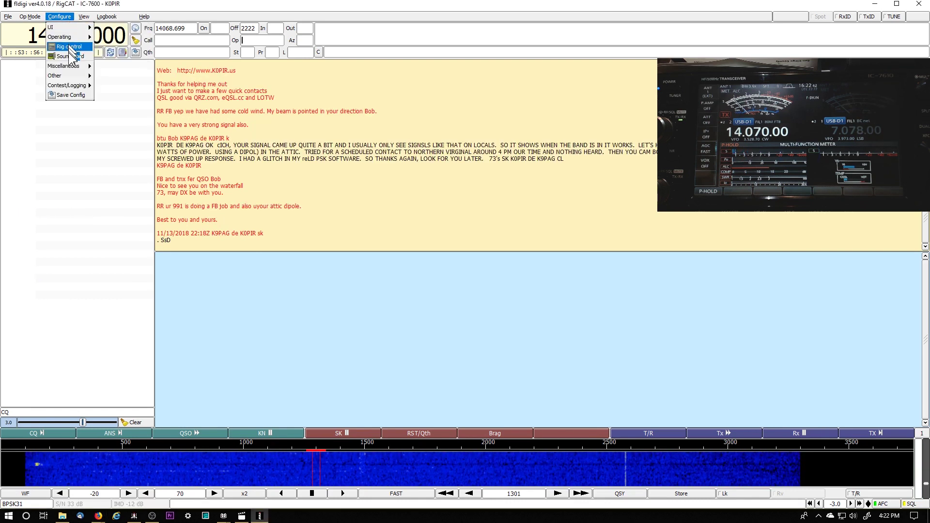
pyautogui.click(68, 47)
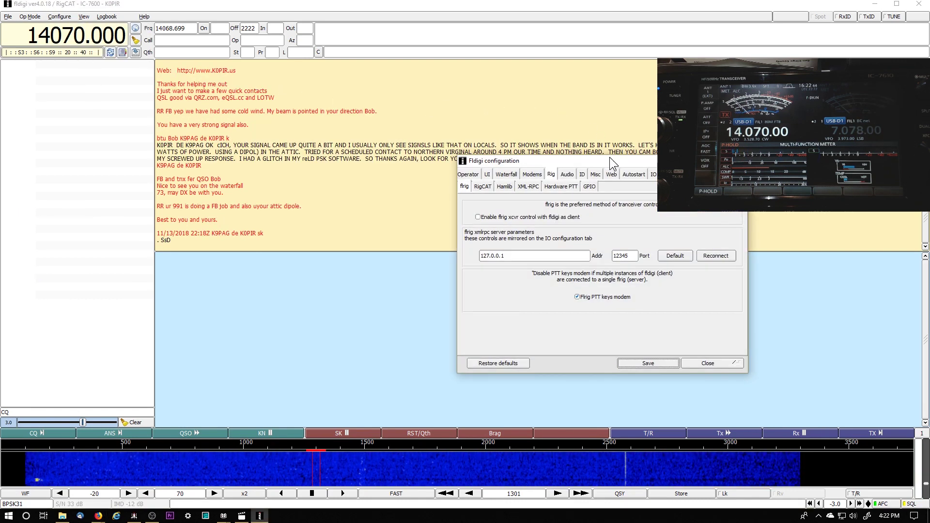
pyautogui.moveTo(611, 164); pyautogui.dragTo(497, 138)
pyautogui.click(373, 161)
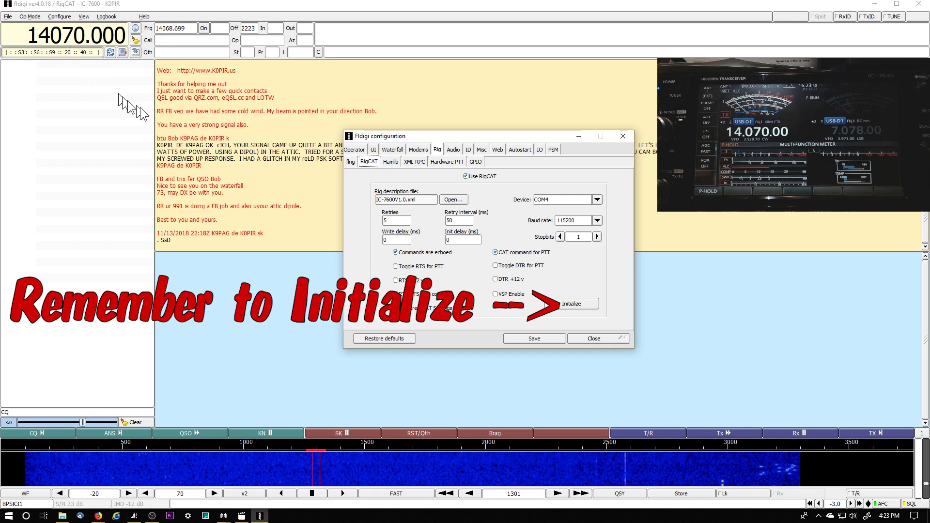
pyautogui.click(530, 338)
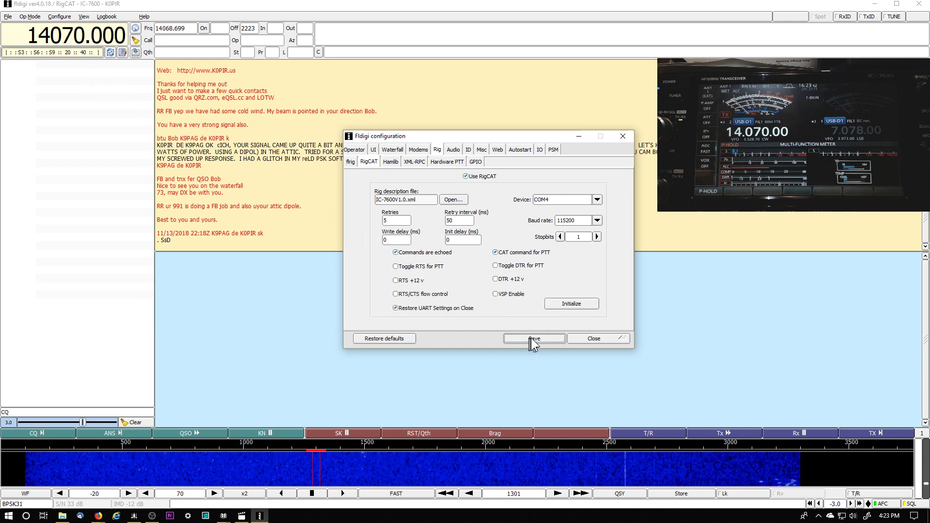
pyautogui.click(585, 338)
# Exit fldigi confirming the quit and saving changed macros, then relaunch and dismiss the version notice.
pyautogui.click(8, 16)
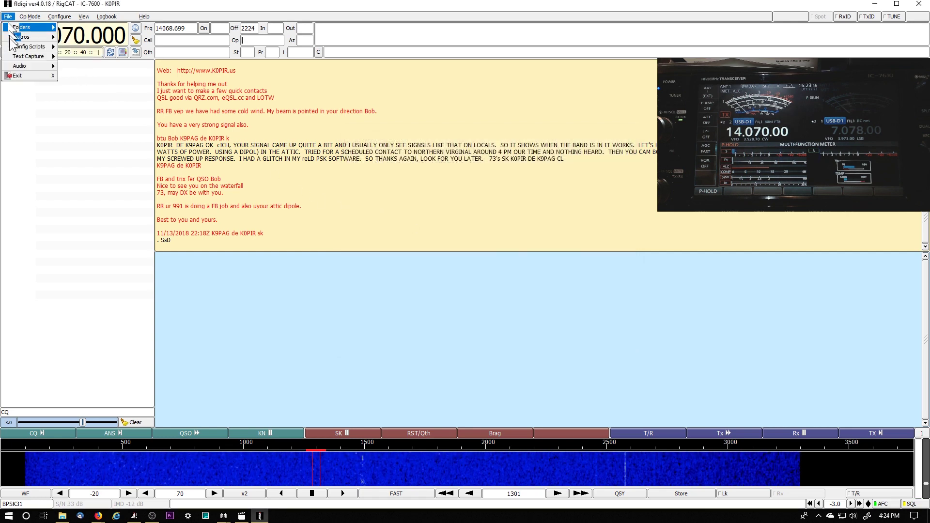
pyautogui.click(12, 76)
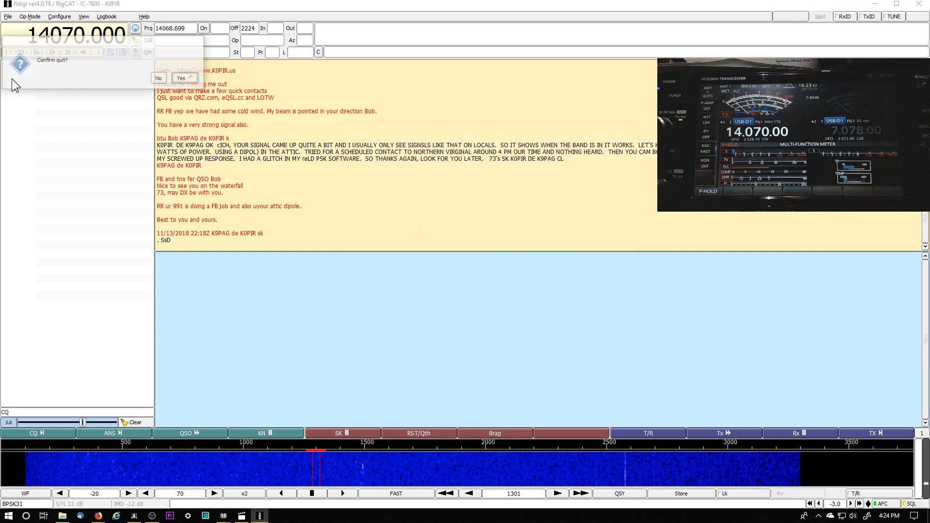
pyautogui.click(183, 78)
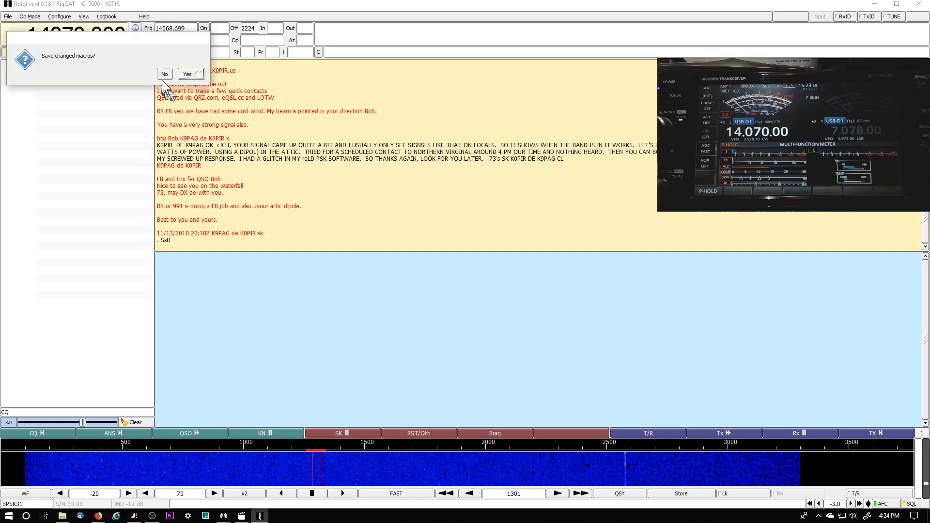
pyautogui.click(186, 75)
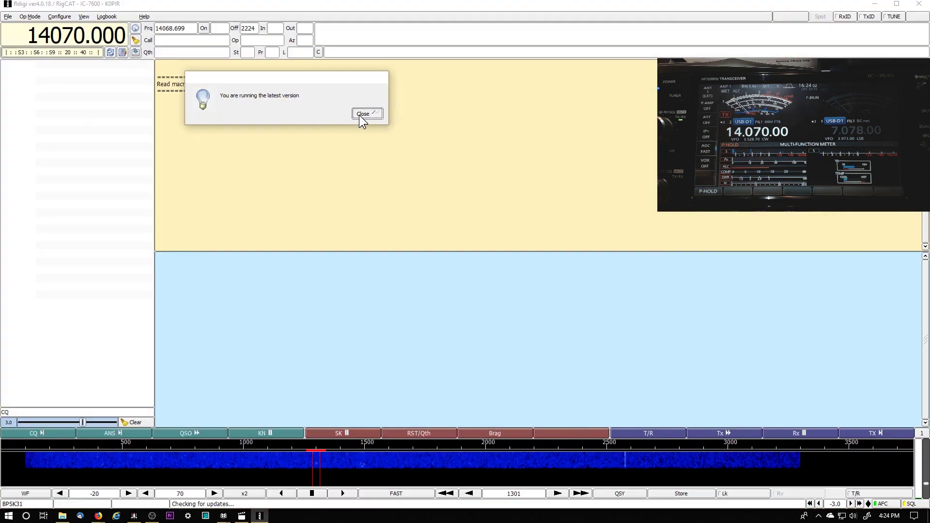
pyautogui.click(363, 114)
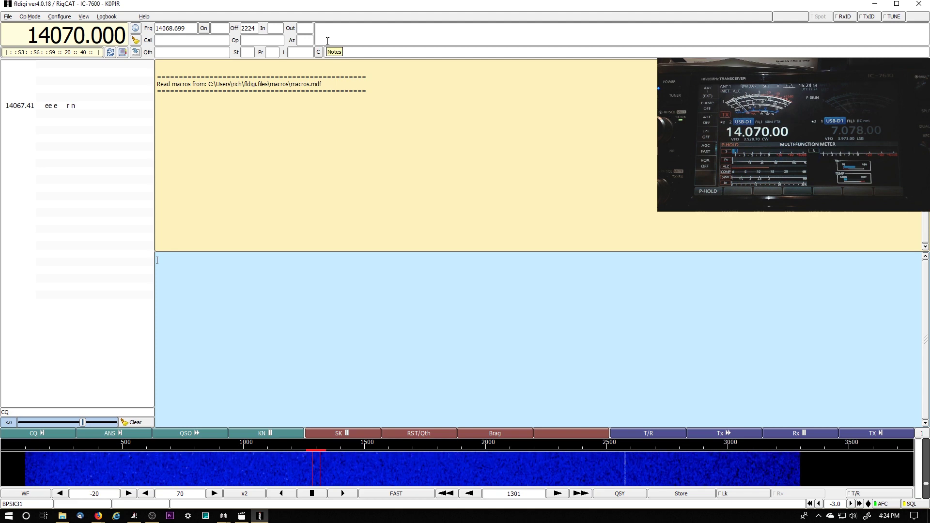
pyautogui.click(70, 18)
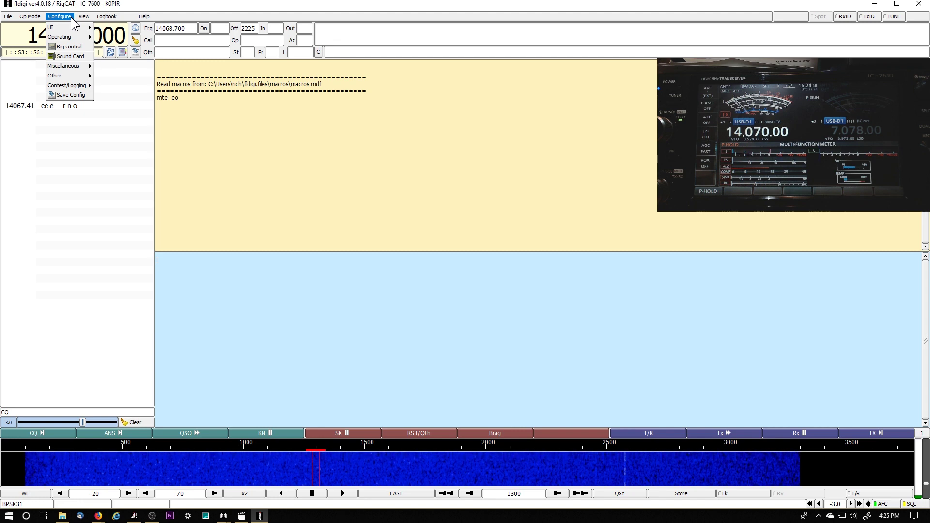
pyautogui.click(71, 56)
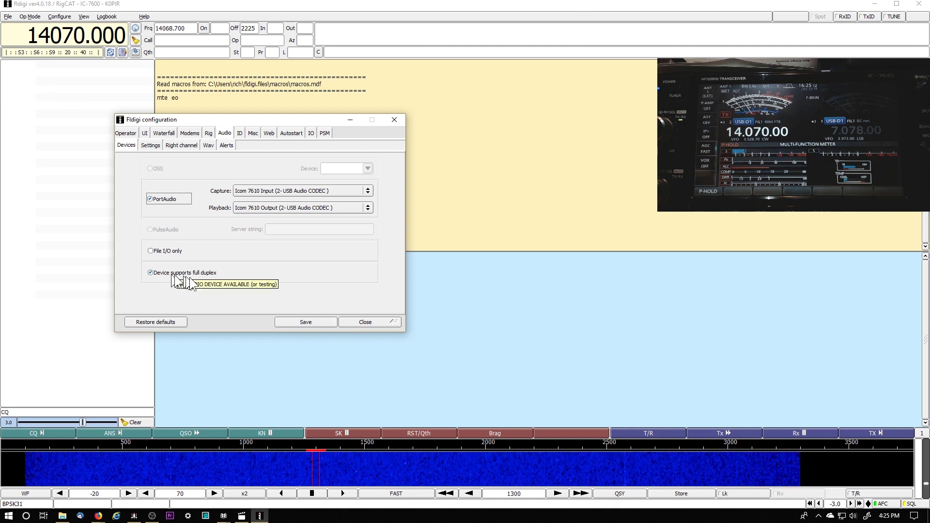
pyautogui.click(368, 324)
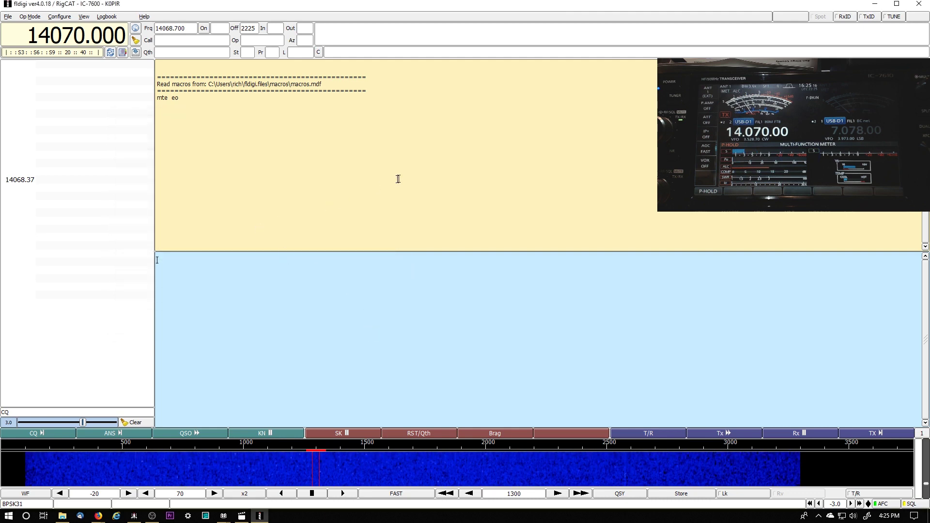
# Switch the operating mode to PSK > BPSK-31, then open and close the Help menu.
pyautogui.click(32, 18)
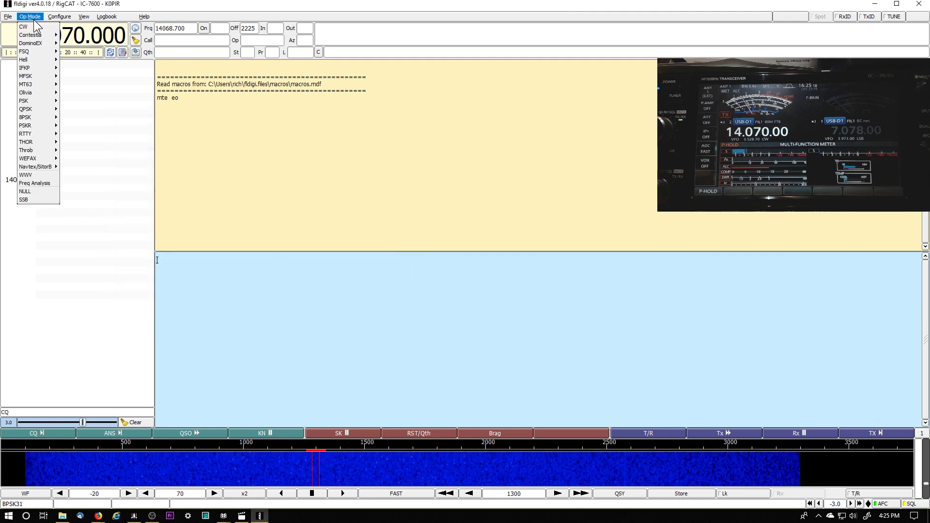
pyautogui.moveTo(27, 99)
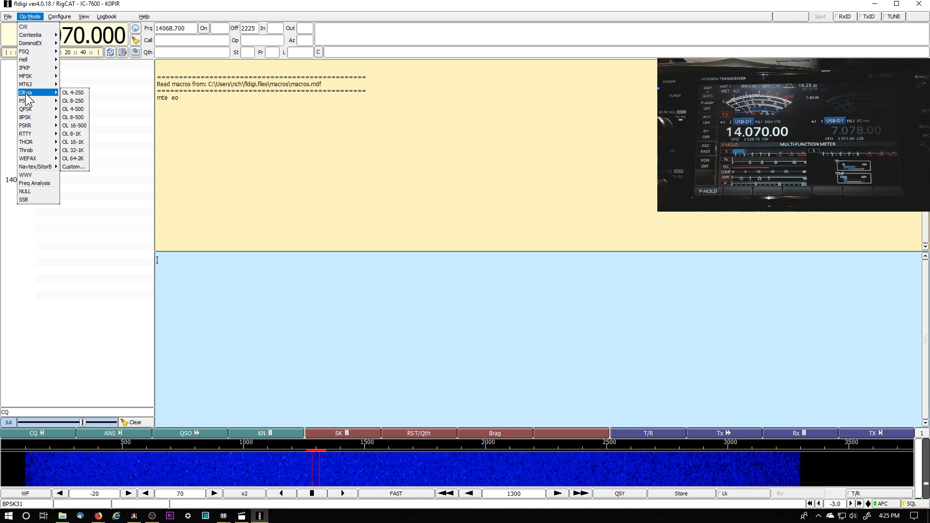
pyautogui.click(72, 101)
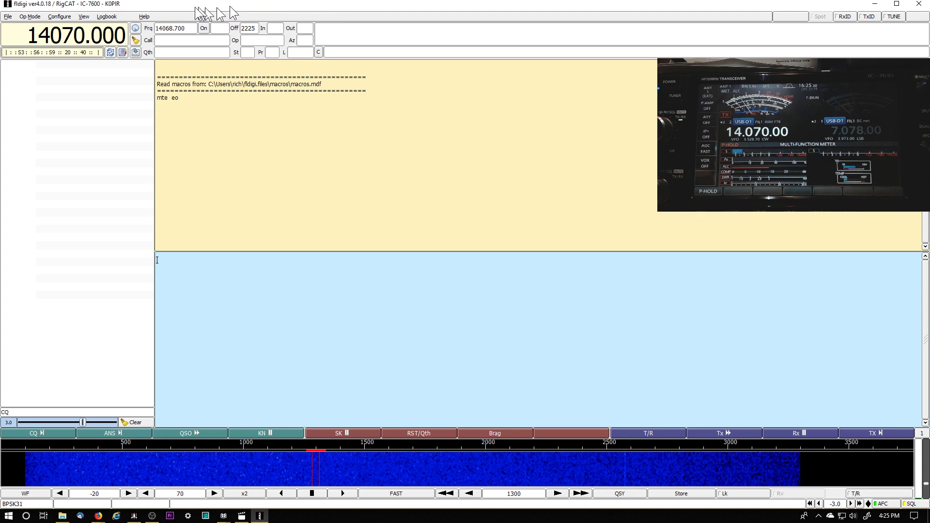
pyautogui.click(146, 17)
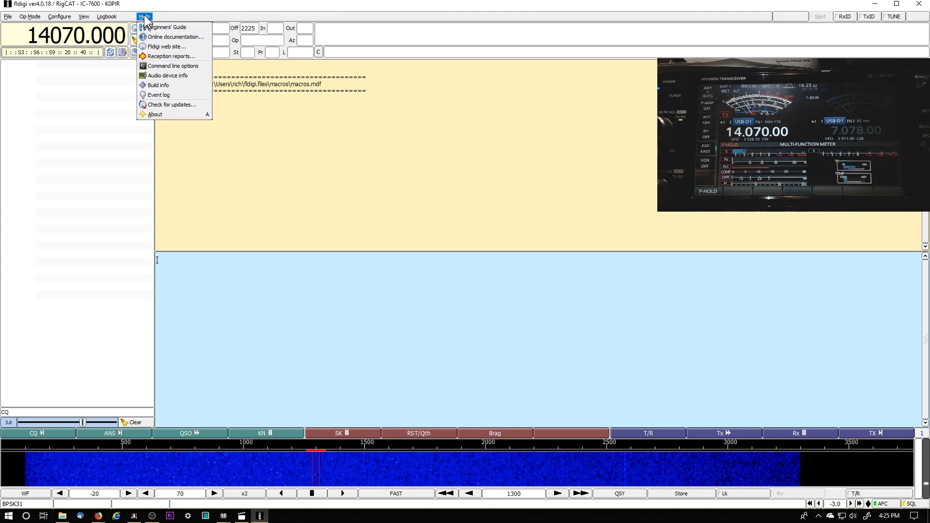
pyautogui.click(145, 17)
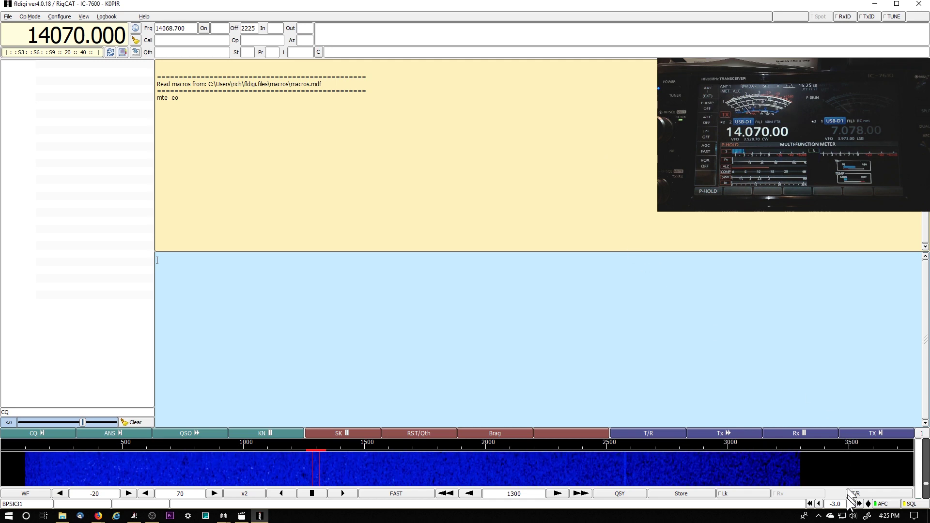
# Check the Icom 7610 Output playback device's levels in Windows Sound, then cancel and close the Sound window.
pyautogui.click(853, 517)
pyautogui.rightClick(853, 516)
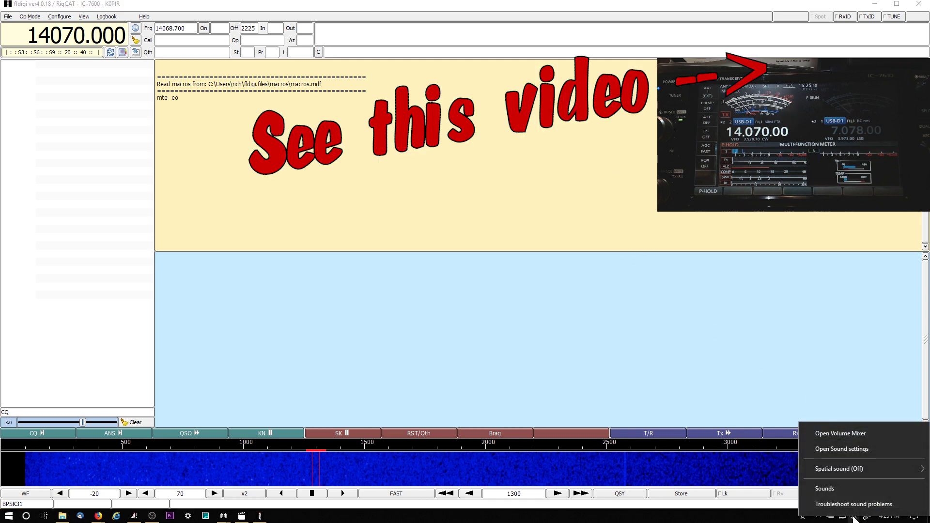
pyautogui.click(833, 492)
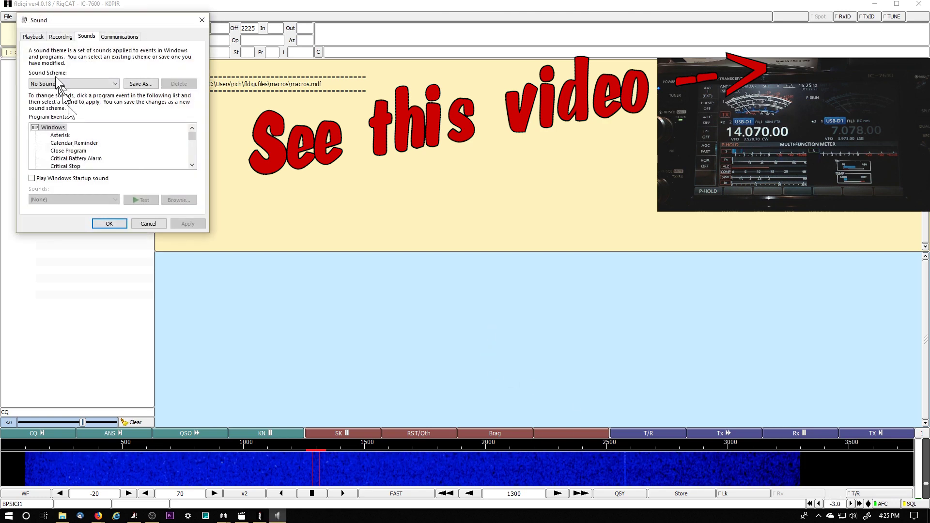
pyautogui.click(35, 36)
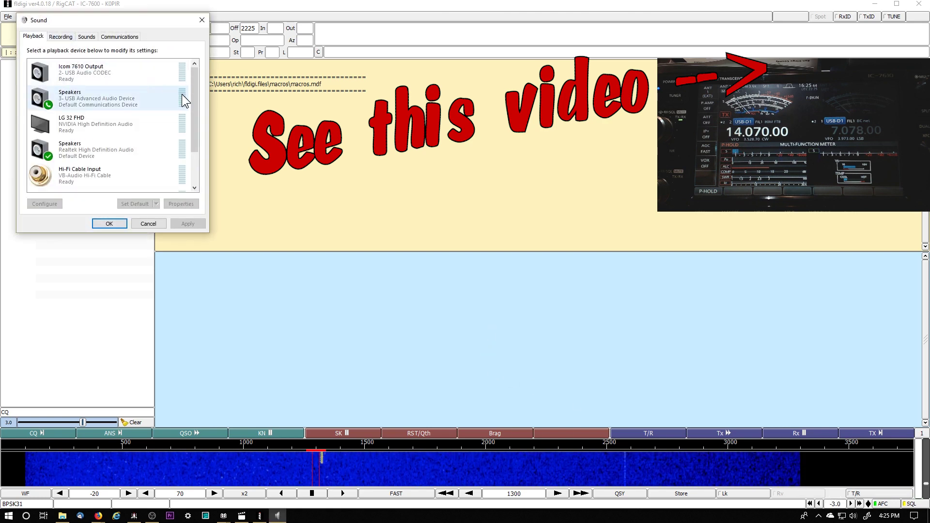
pyautogui.doubleClick(101, 82)
pyautogui.click(75, 75)
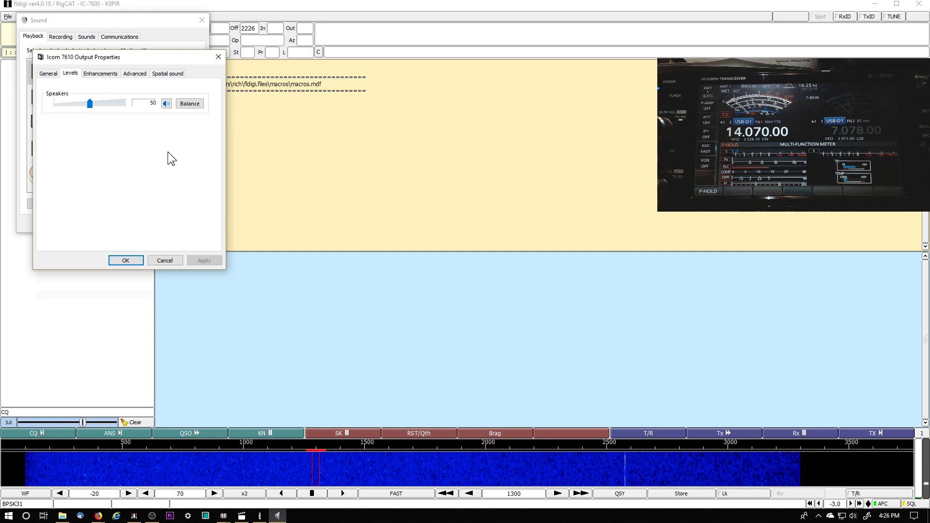
pyautogui.click(165, 260)
pyautogui.click(113, 223)
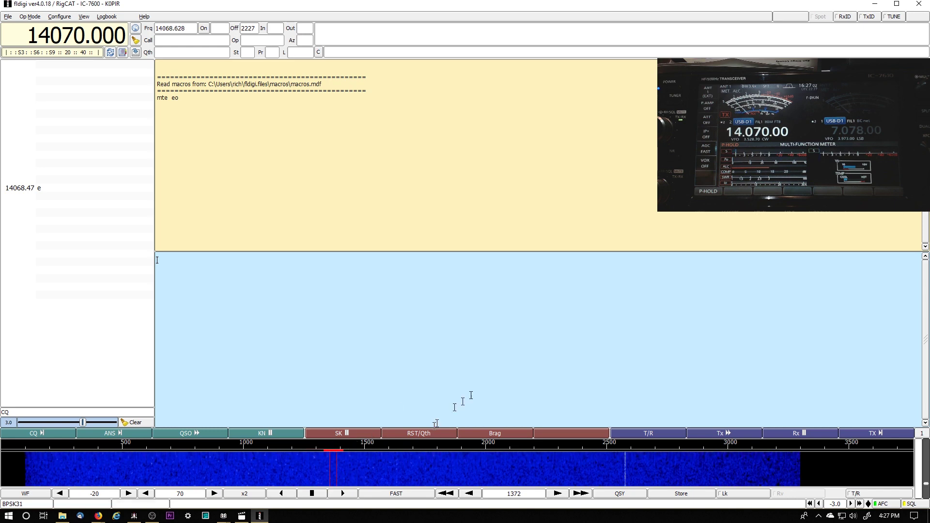
# Send a brief tune carrier to check the IC-7610's output, then stop transmitting.
pyautogui.click(892, 17)
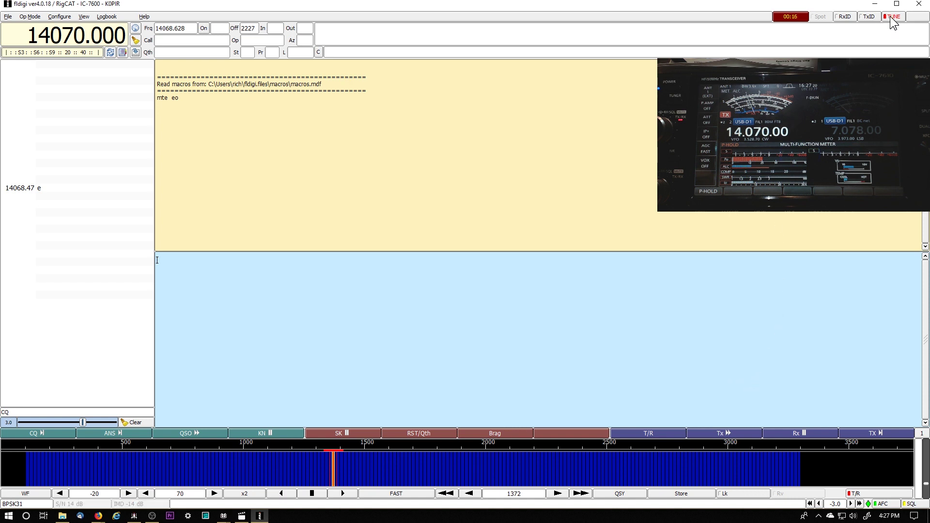
pyautogui.click(891, 18)
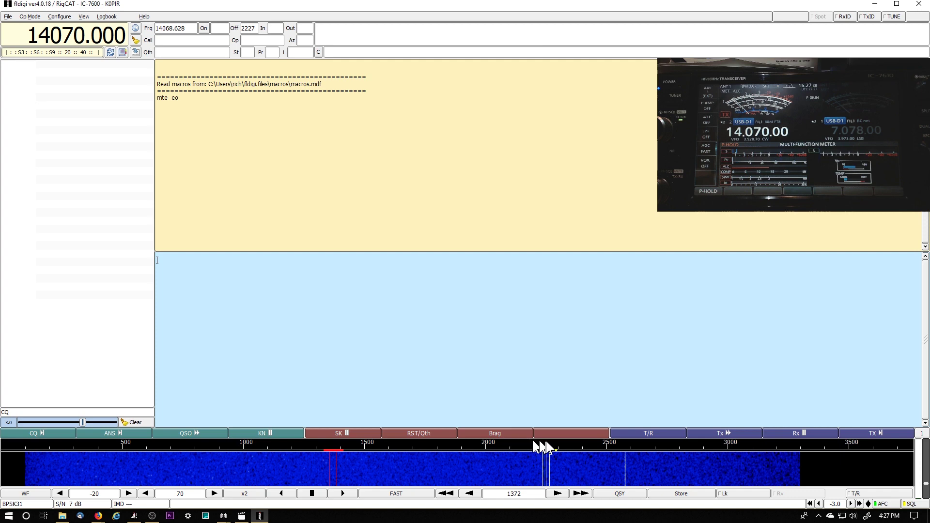
pyautogui.rightClick(59, 434)
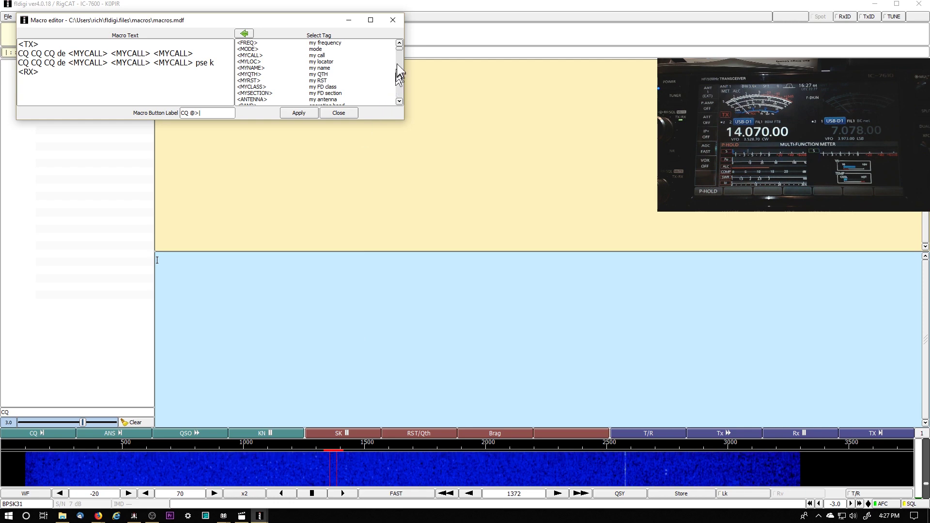
pyautogui.click(393, 20)
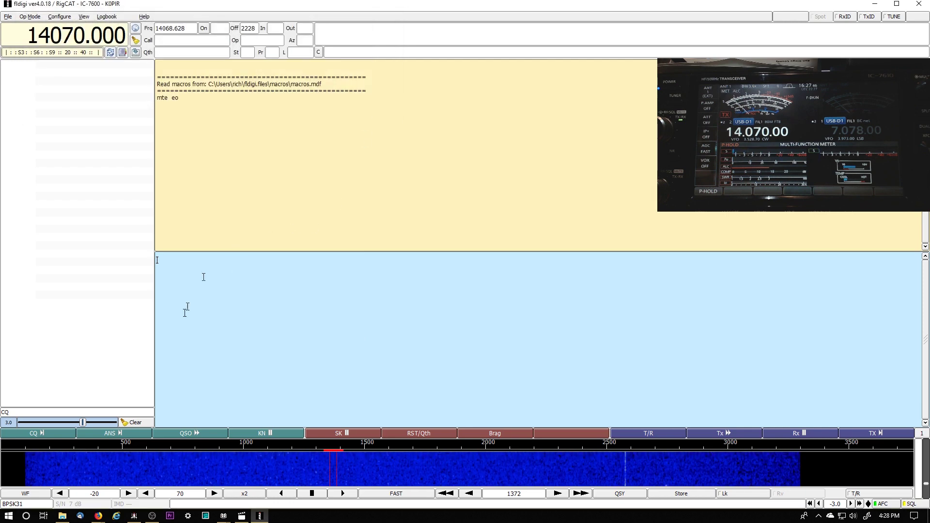
pyautogui.rightClick(137, 432)
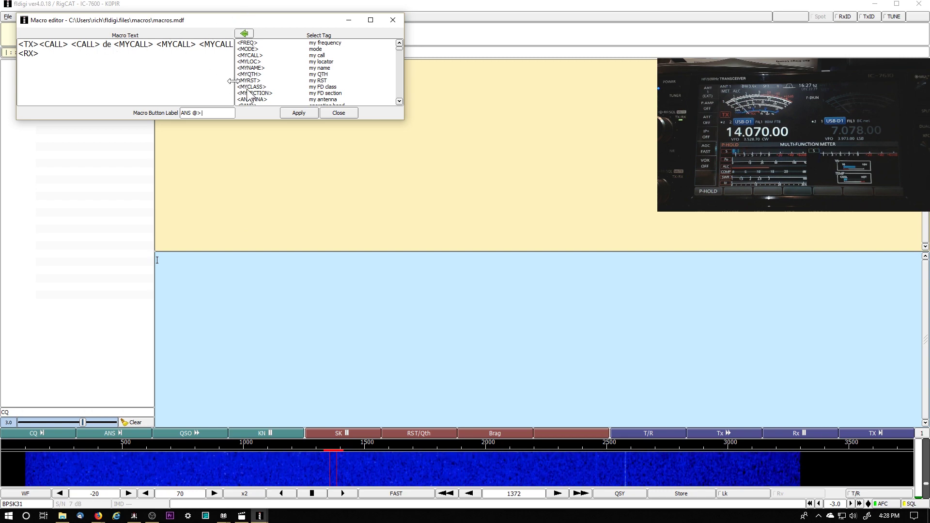
pyautogui.click(337, 115)
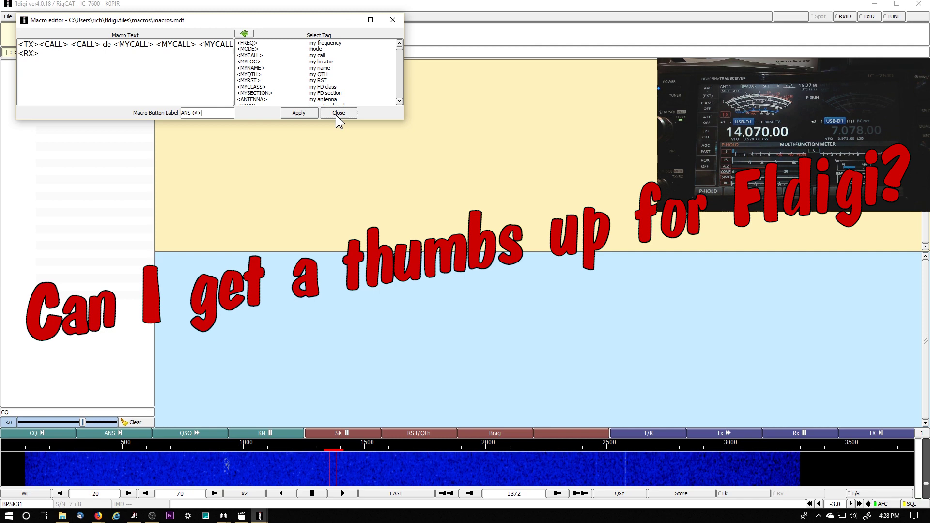
pyautogui.rightClick(202, 432)
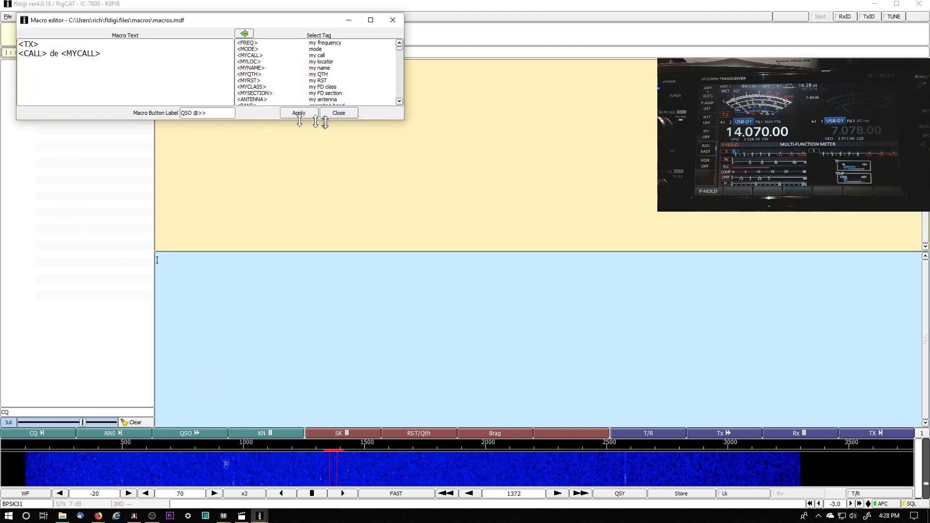
pyautogui.click(338, 112)
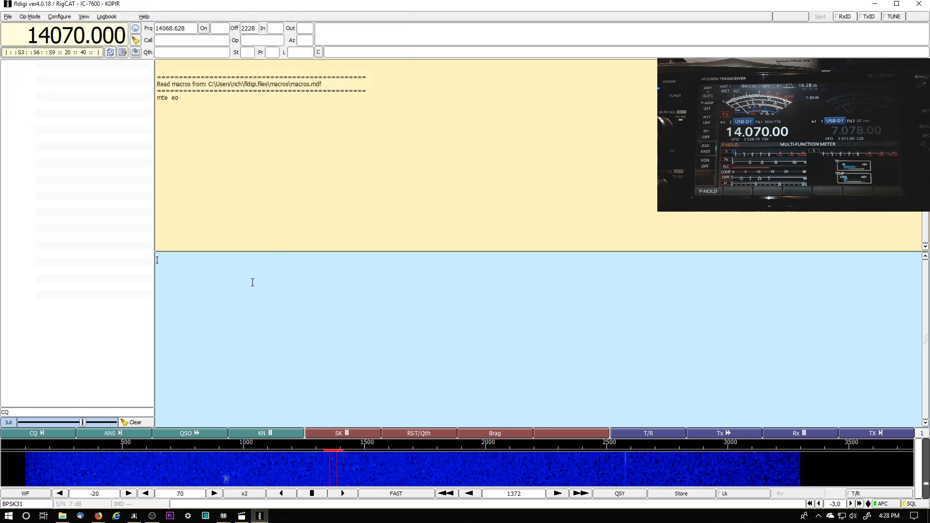
pyautogui.rightClick(263, 432)
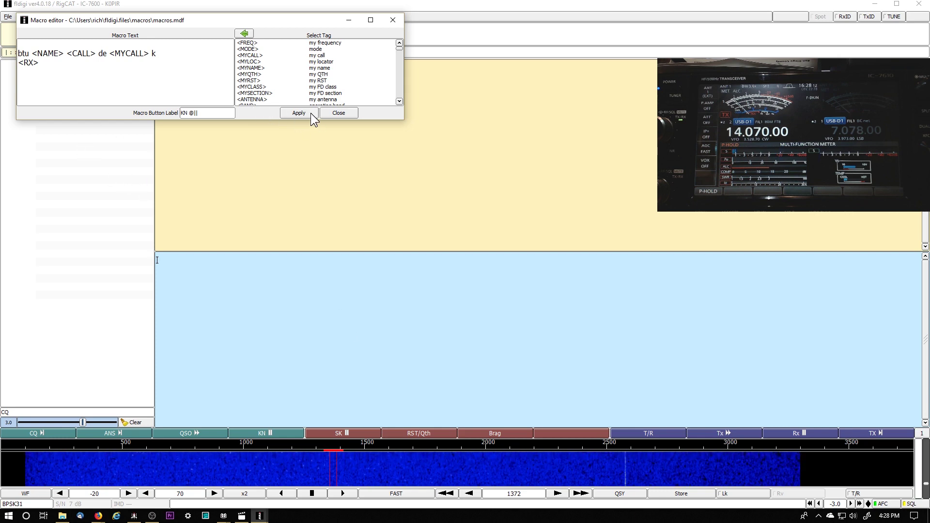
pyautogui.click(338, 115)
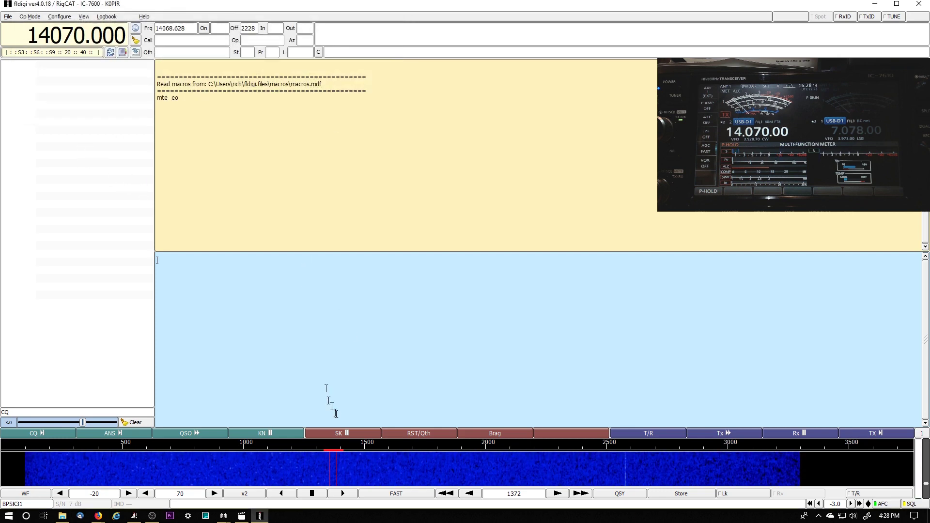
pyautogui.rightClick(341, 434)
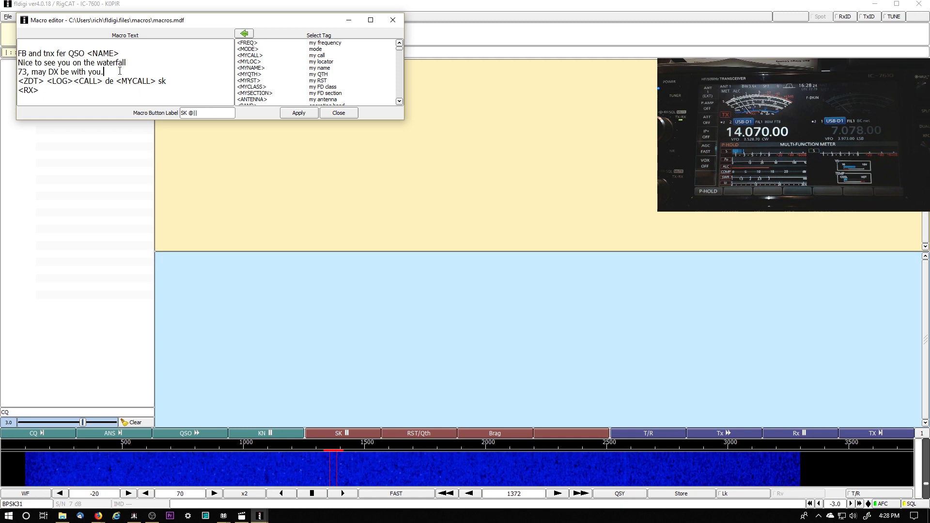
# Add a blank line after "73, may DX be with you." in the SK macro and apply it.
pyautogui.press('Return')
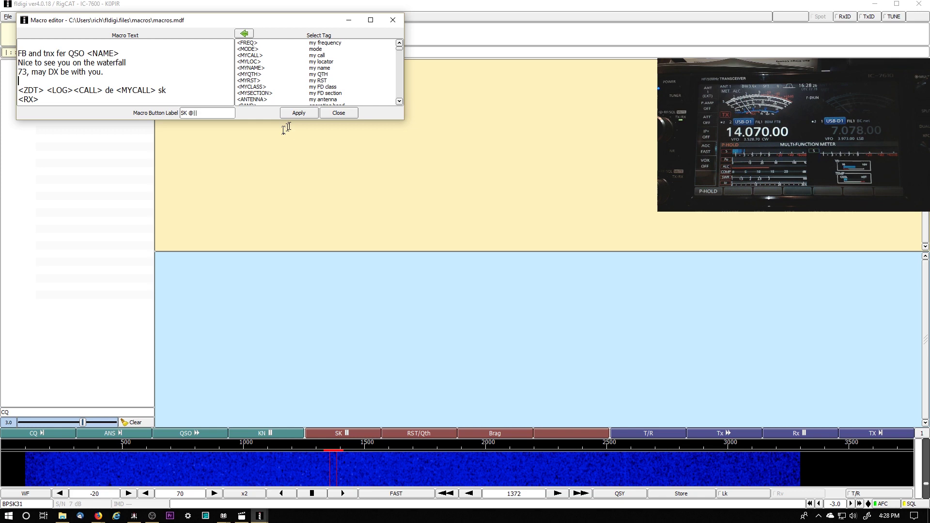
pyautogui.click(298, 111)
pyautogui.click(325, 115)
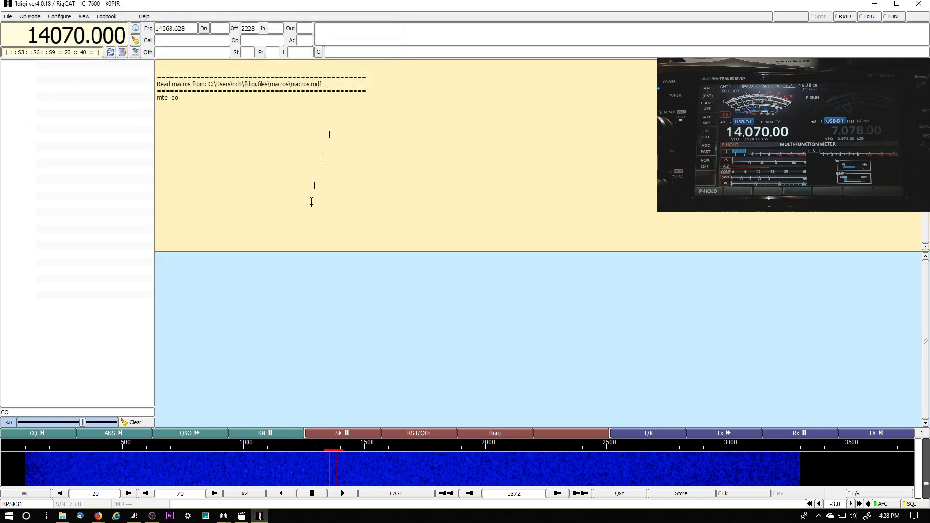
# Look over the RST/Qth macro text without changes, then bring up the Brag macro.
pyautogui.rightClick(427, 432)
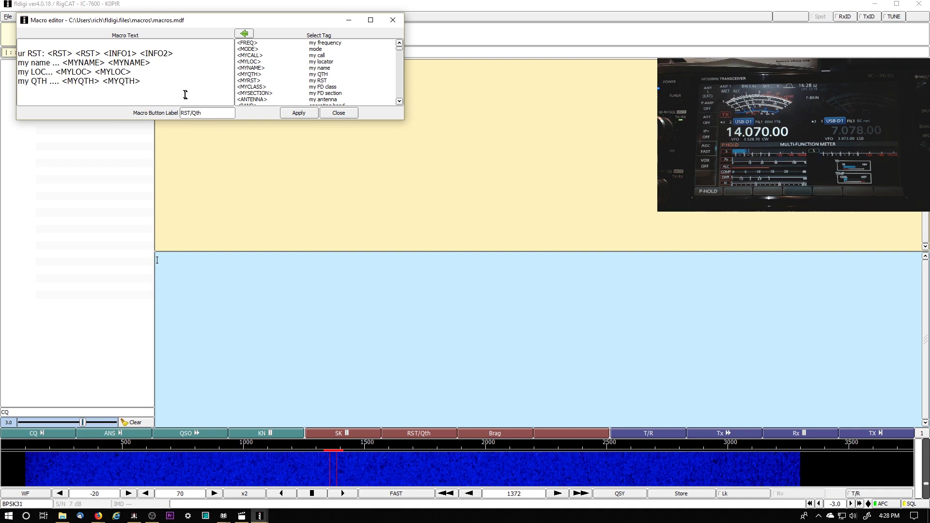
pyautogui.click(185, 94)
pyautogui.click(330, 112)
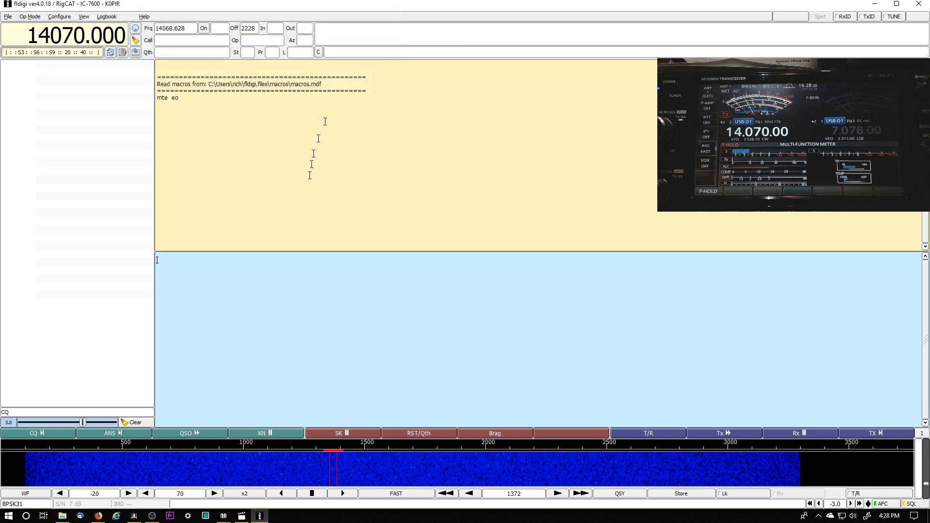
pyautogui.rightClick(484, 431)
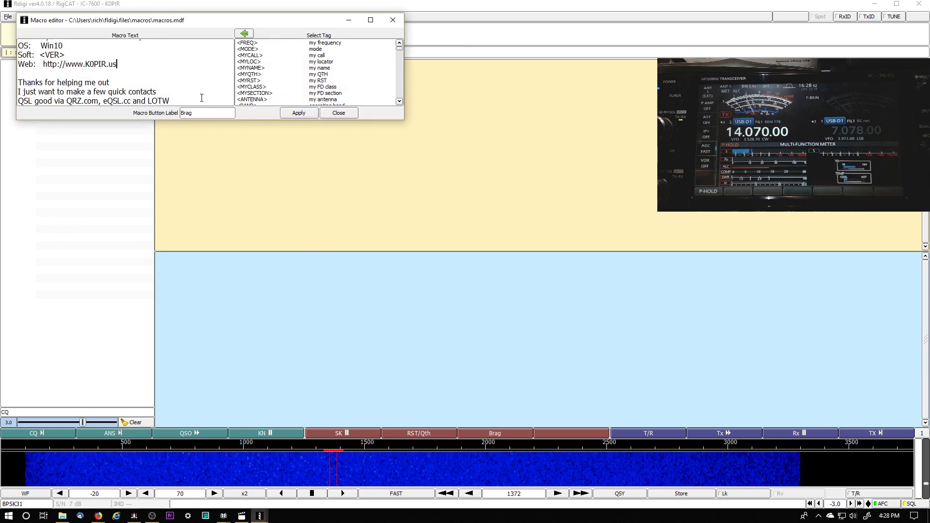
# Paste "FB <NAME> and nice to see you." as the Brag macro's first line.
pyautogui.press('Up')
pyautogui.press('Up')
pyautogui.press('Up')
pyautogui.press('Up')
pyautogui.press('Up')
pyautogui.press('Up')
pyautogui.press('Up')
pyautogui.press('Up')
pyautogui.press('Up')
pyautogui.write('FB <NAME> and nice to see you.')
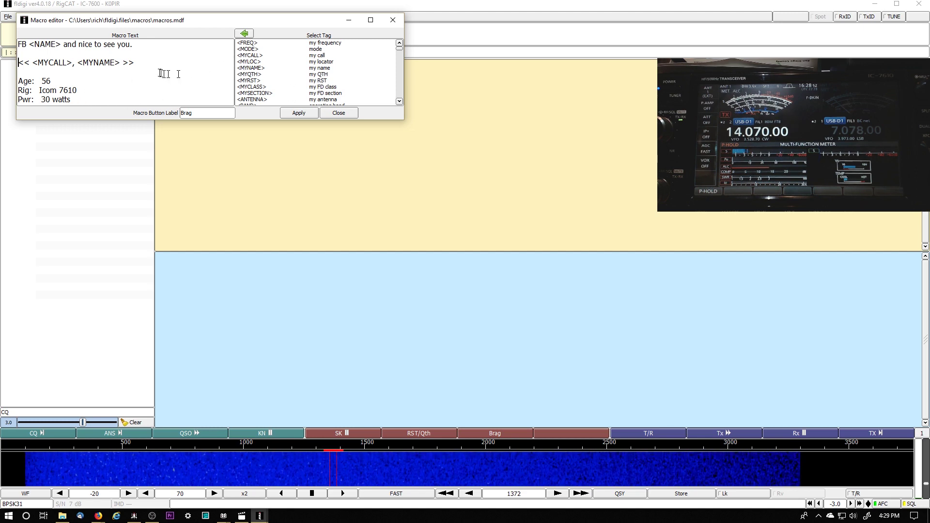
pyautogui.moveTo(192, 20); pyautogui.dragTo(231, 111)
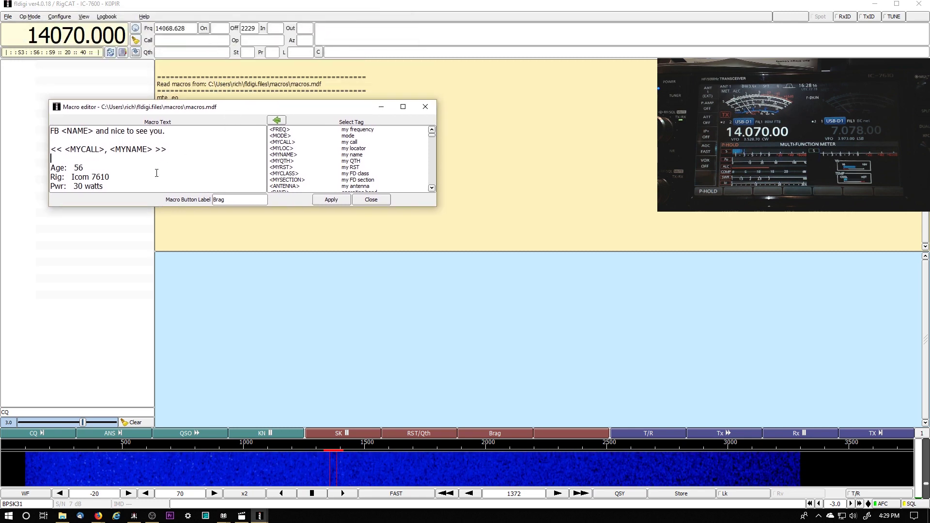
# Join the quick-contacts line onto "Thanks for helping me out" and close the Brag macro.
pyautogui.press('Down')
pyautogui.press('Down')
pyautogui.press('Down')
pyautogui.press('Down')
pyautogui.press('Down')
pyautogui.press('Down')
pyautogui.press('Down')
pyautogui.press('Down')
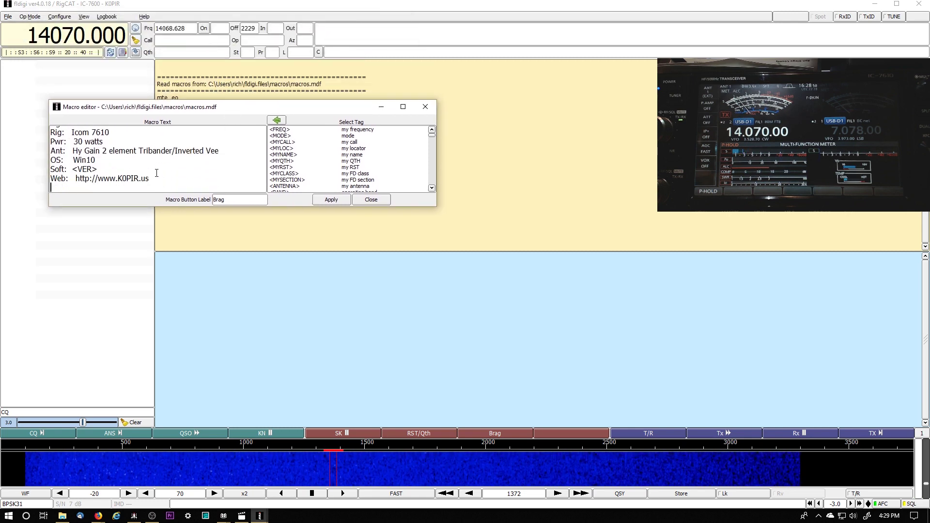
pyautogui.press('Down')
pyautogui.press('End')
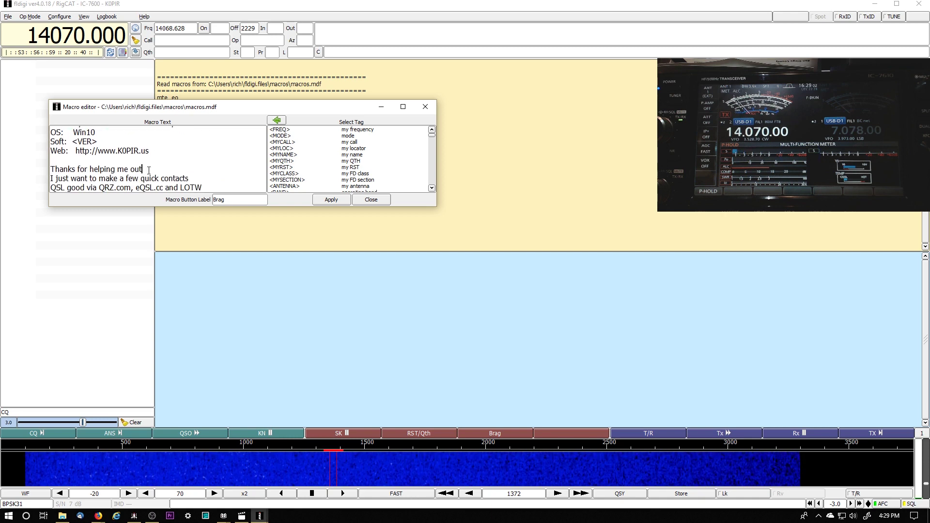
pyautogui.press('Delete')
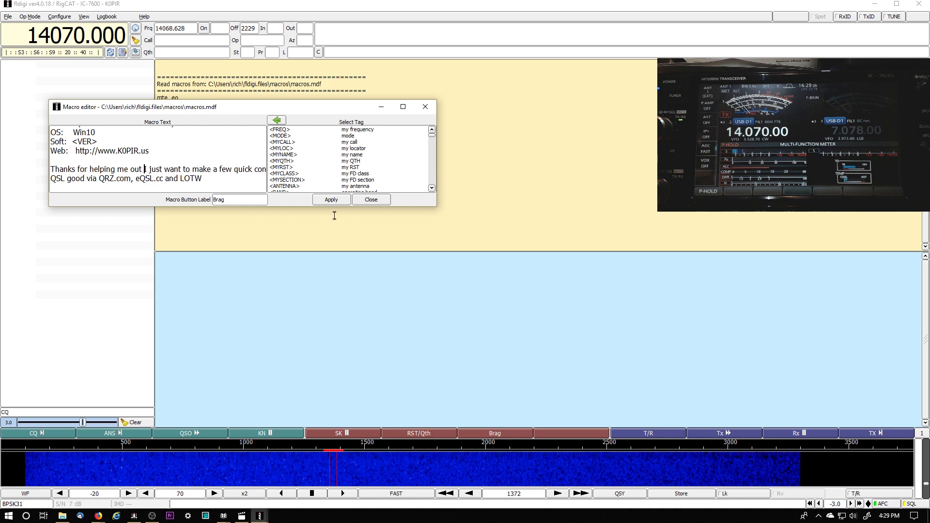
pyautogui.click(376, 200)
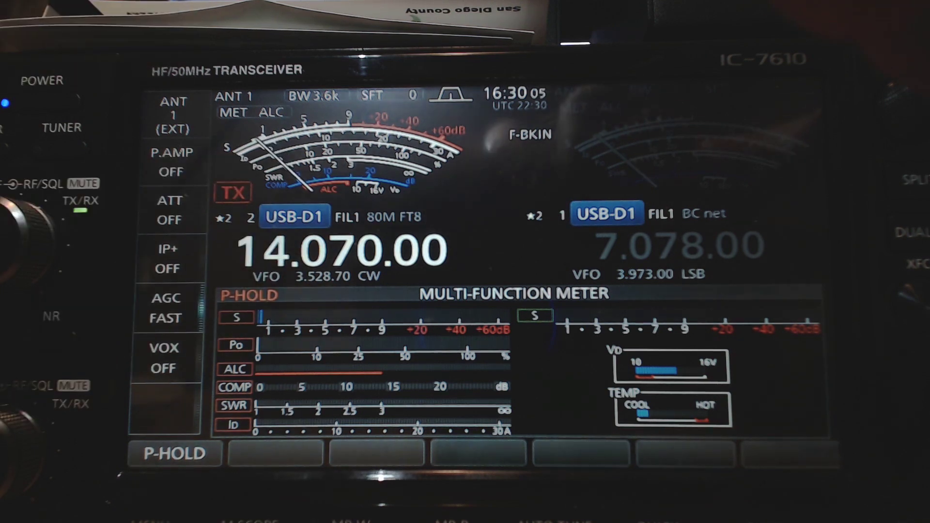
pyautogui.click(904, 97)
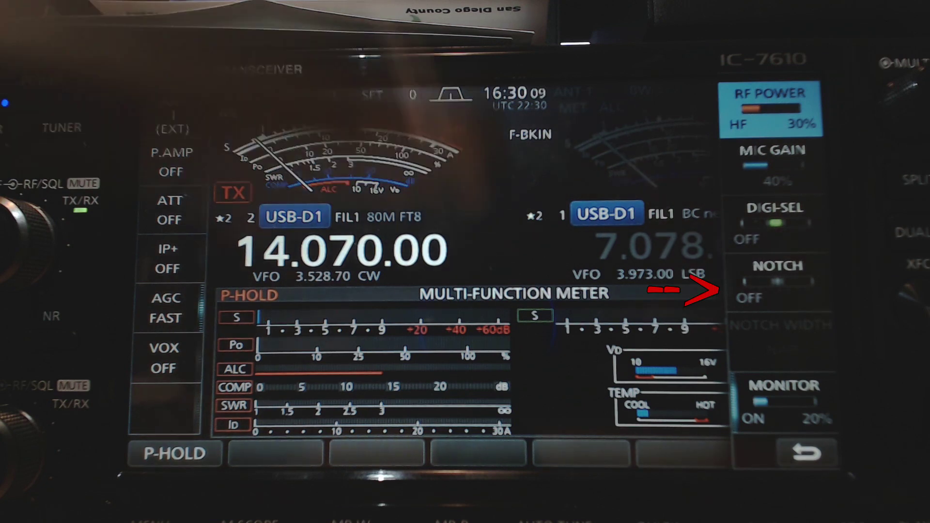
pyautogui.click(775, 402)
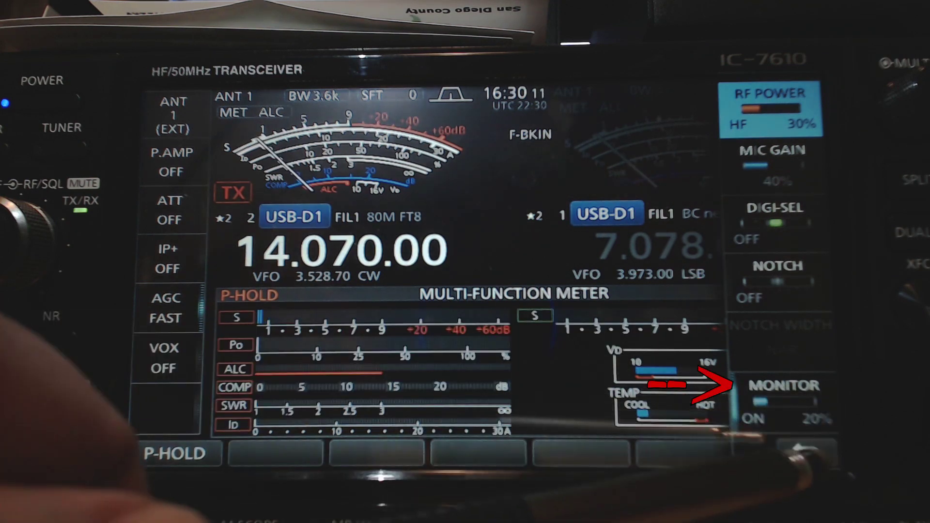